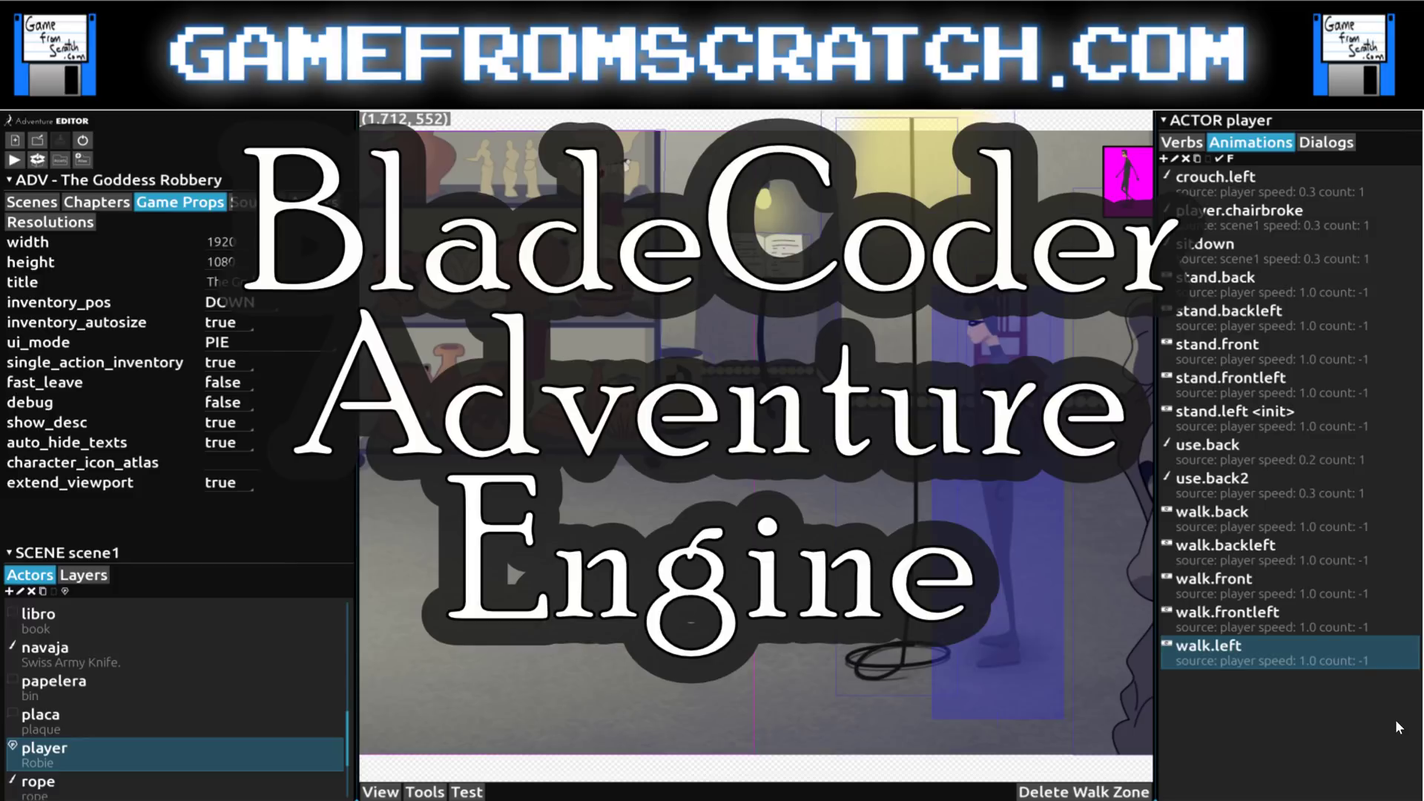
# Switch back to the Adventure Editor window showing scene0 of The Goddess Robbery.
pyautogui.hotkey('alt', 'Tab')
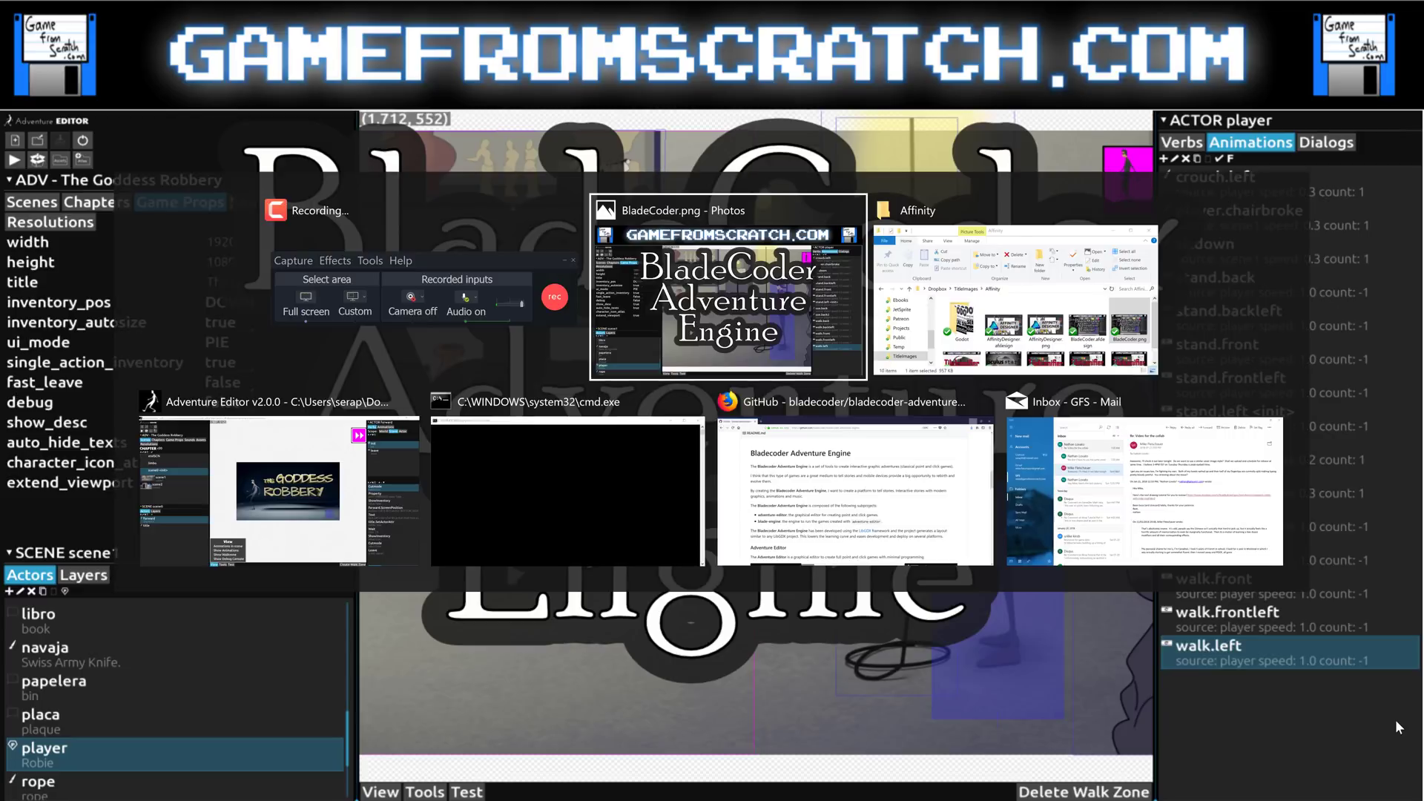
pyautogui.press('Tab')
pyautogui.press('Tab')
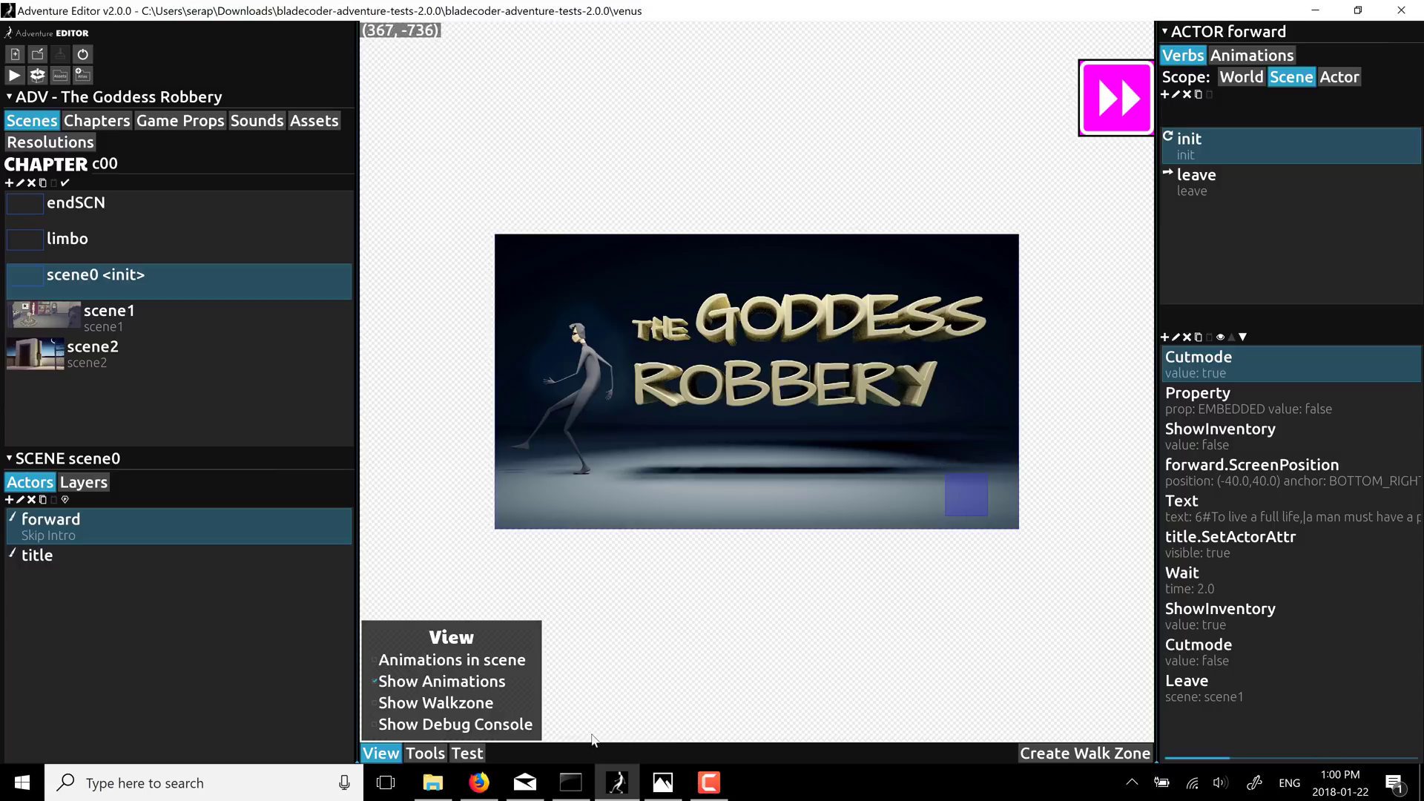
# Bring Firefox forward and scroll the GitHub README to the Blade Engine features and The Goddess Robbery sections.
pyautogui.click(476, 779)
pyautogui.keyDown('ctrl'); pyautogui.scroll(3, 768, 222); pyautogui.keyUp('ctrl')
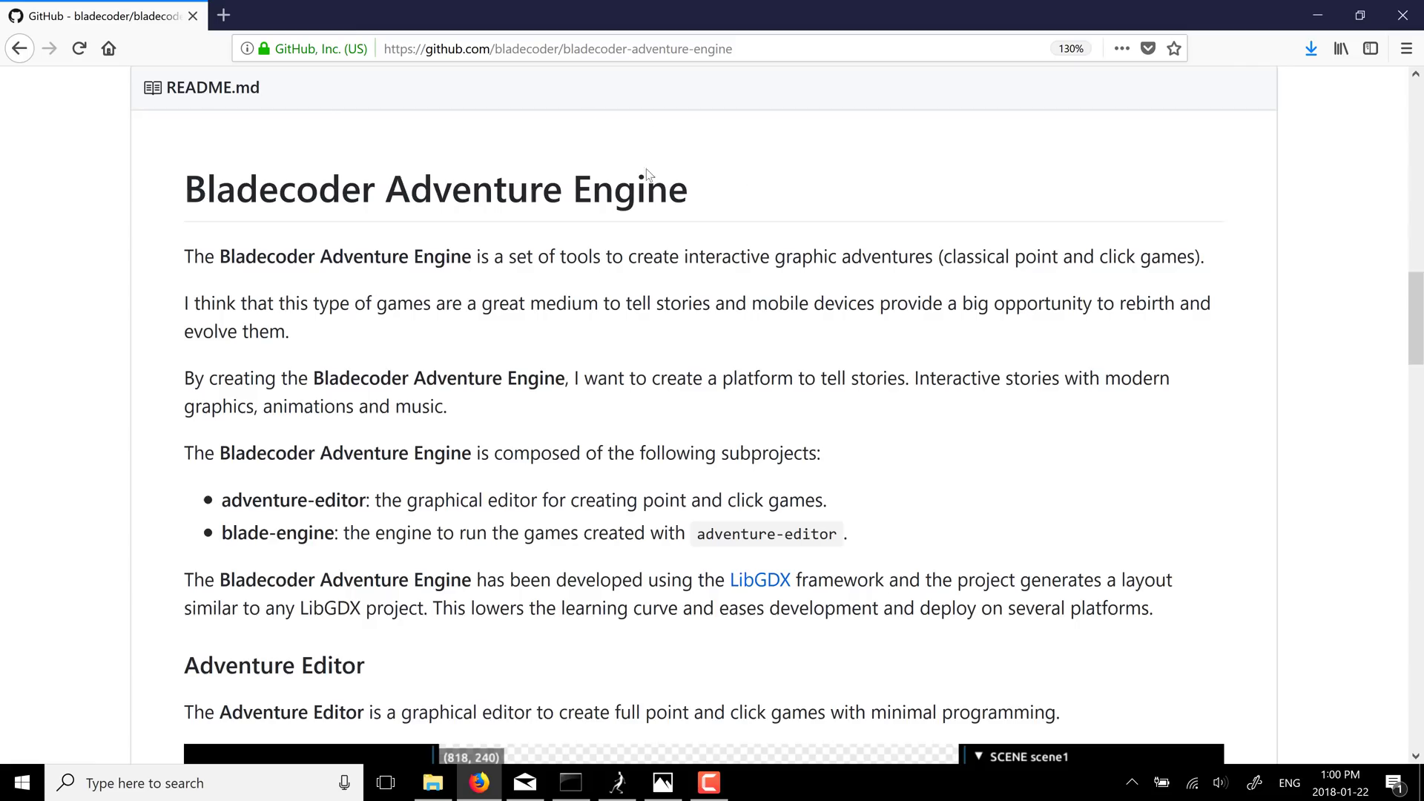
pyautogui.scroll(-1, 772, 282)
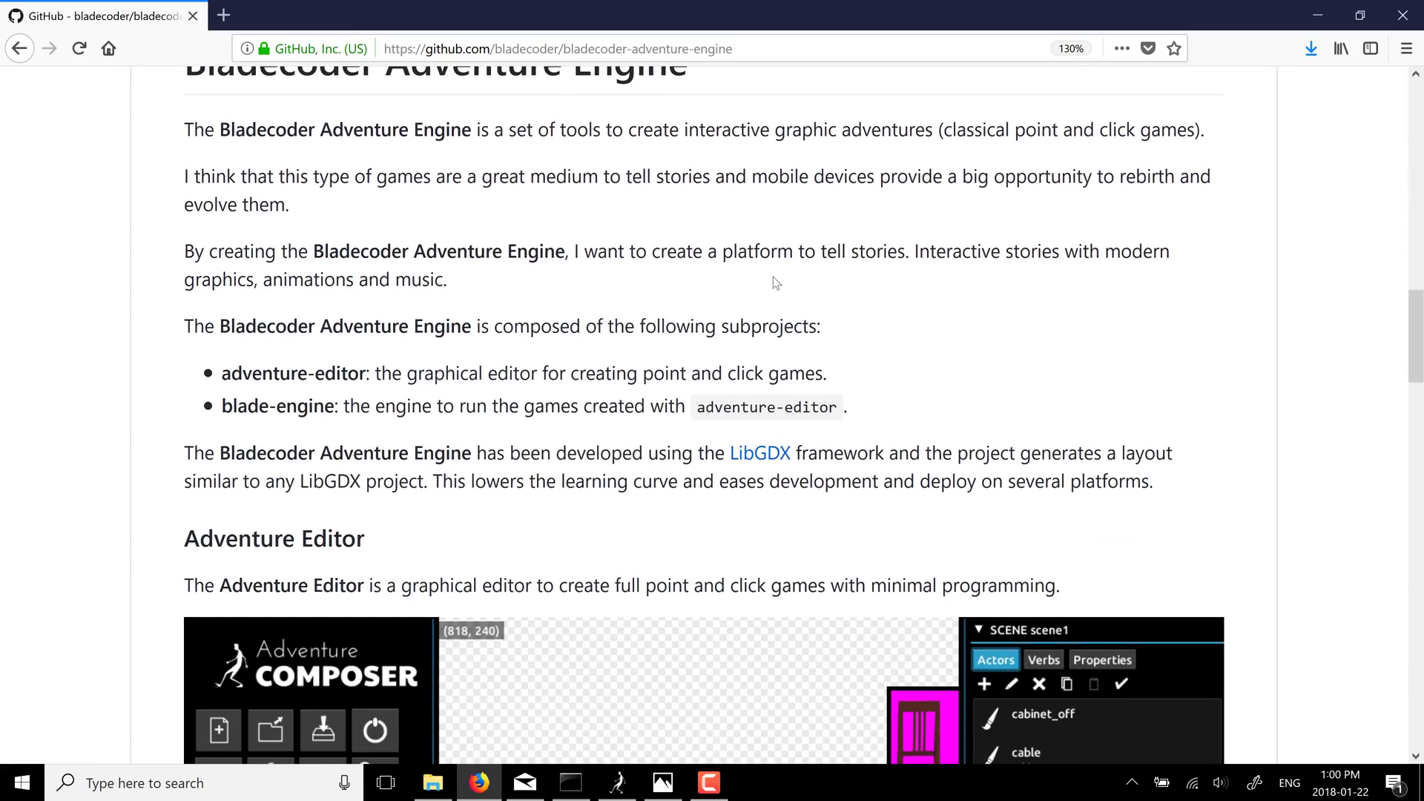
pyautogui.scroll(-3, 773, 282)
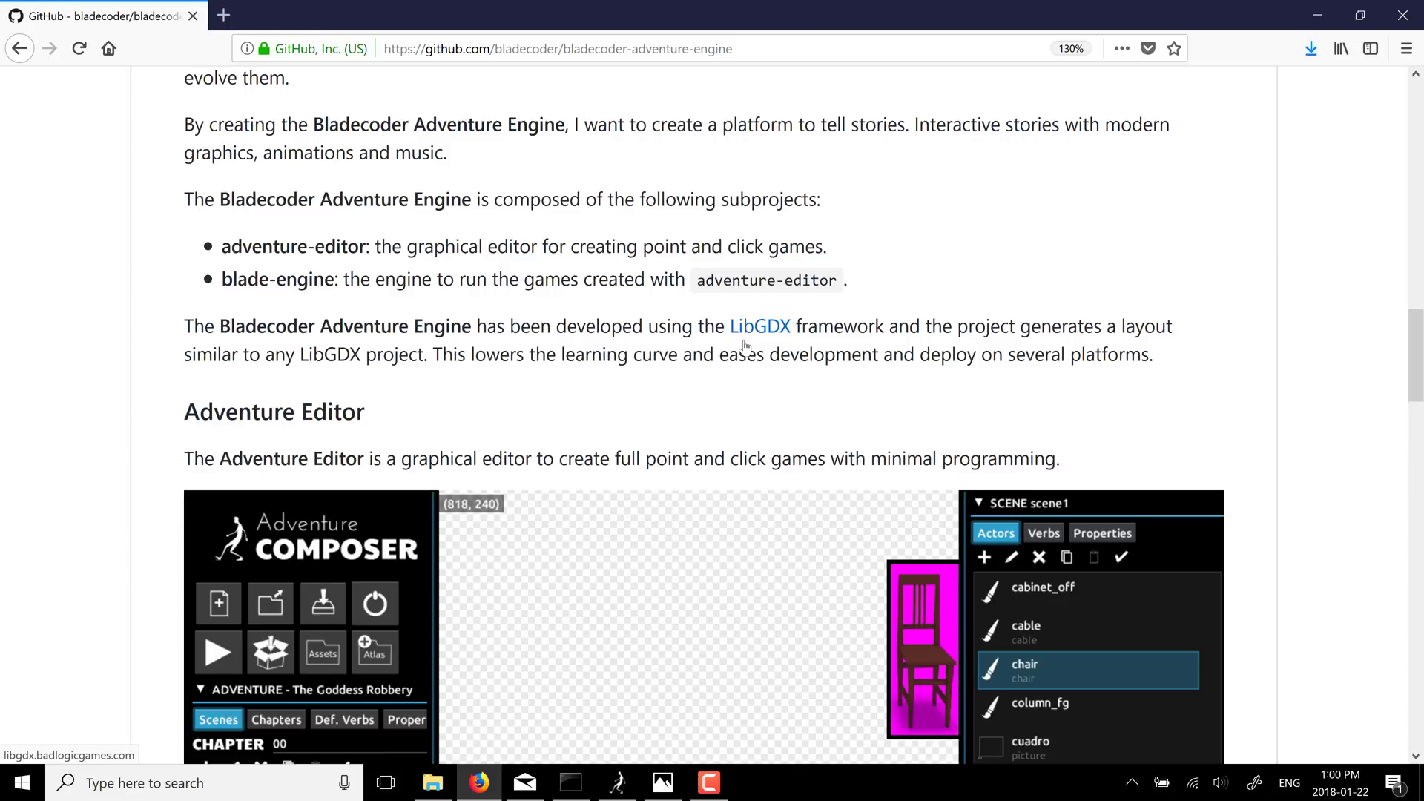
pyautogui.scroll(-10, 812, 324)
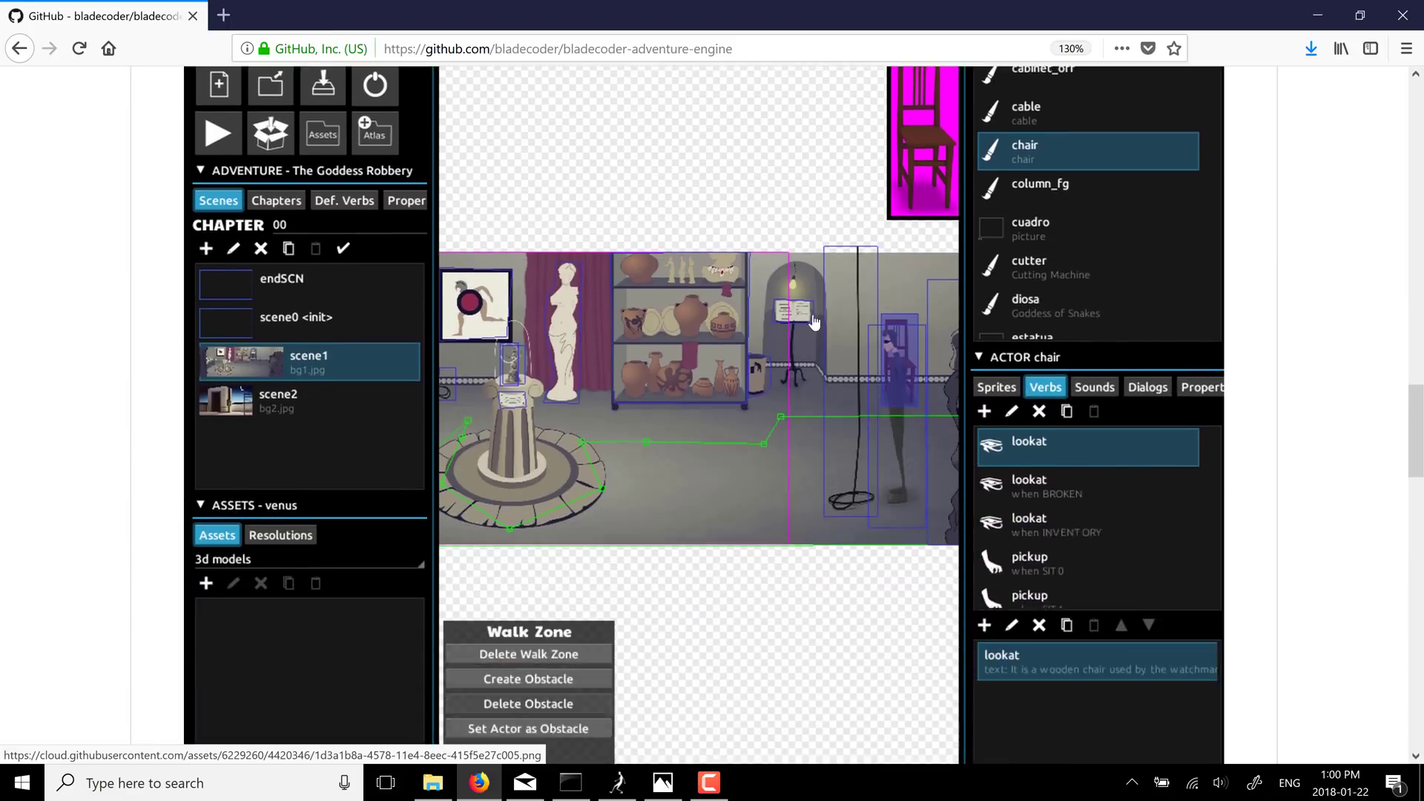
pyautogui.scroll(-15, 813, 324)
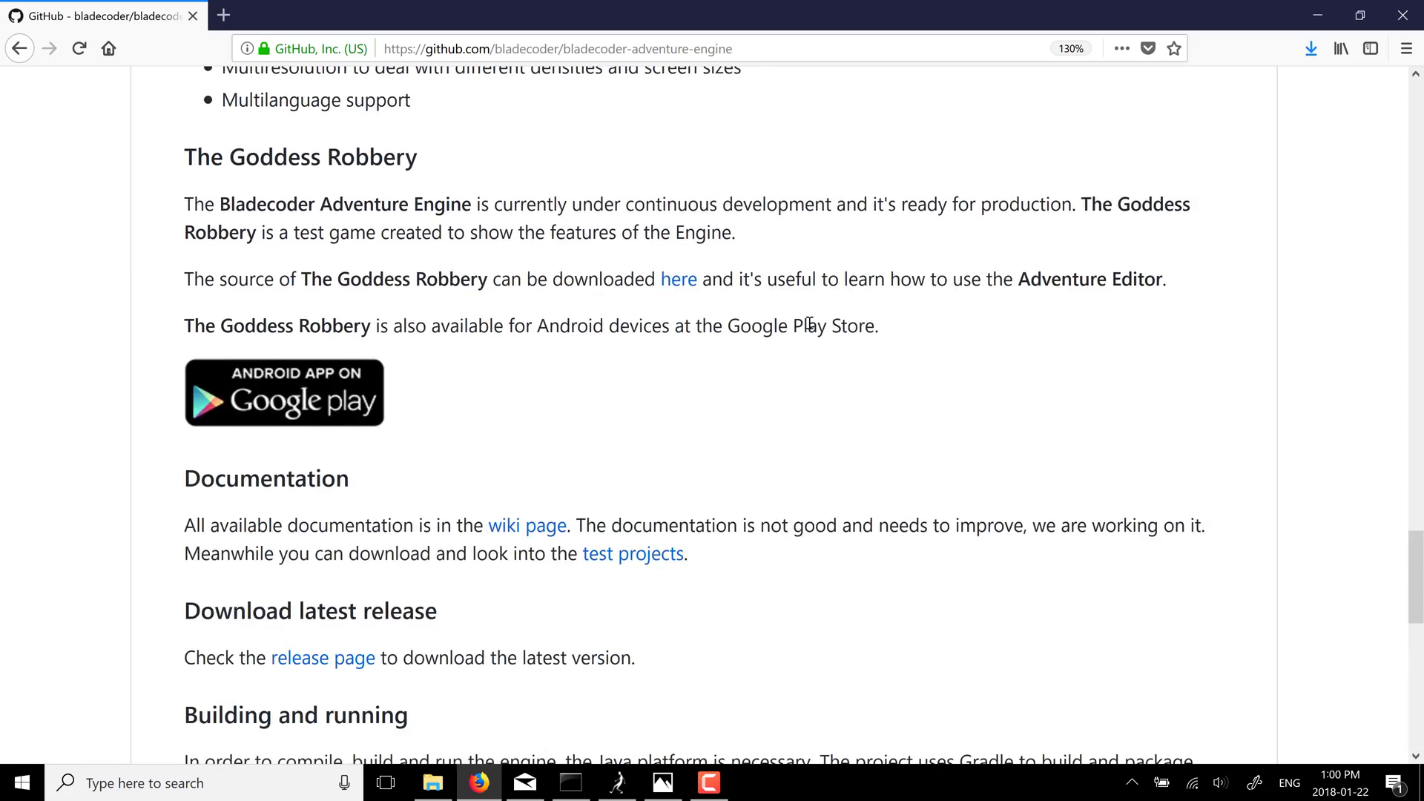
pyautogui.scroll(5, 808, 324)
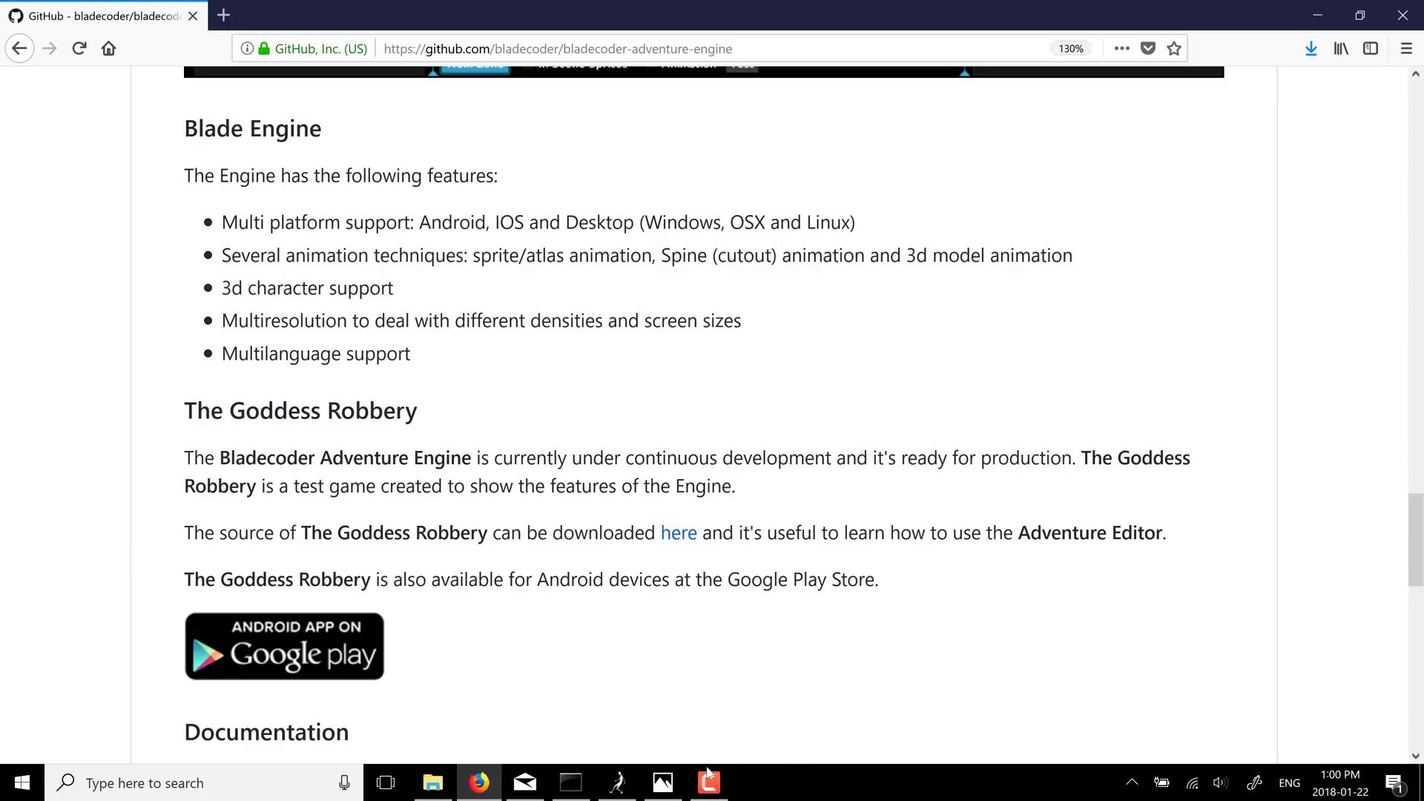
# Return to the Adventure Editor and zoom the scene0 canvas in and out.
pyautogui.click(624, 783)
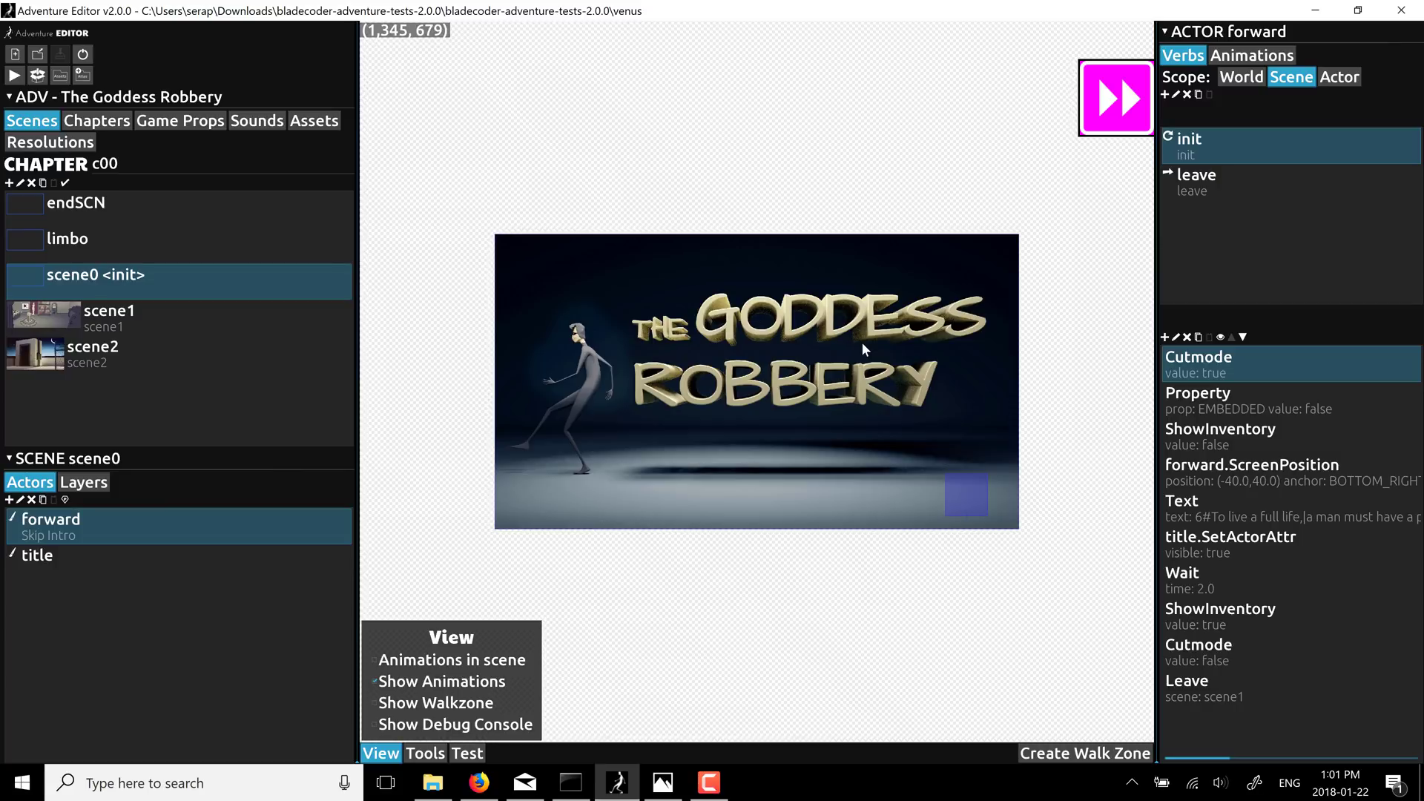
pyautogui.scroll(5, 861, 330)
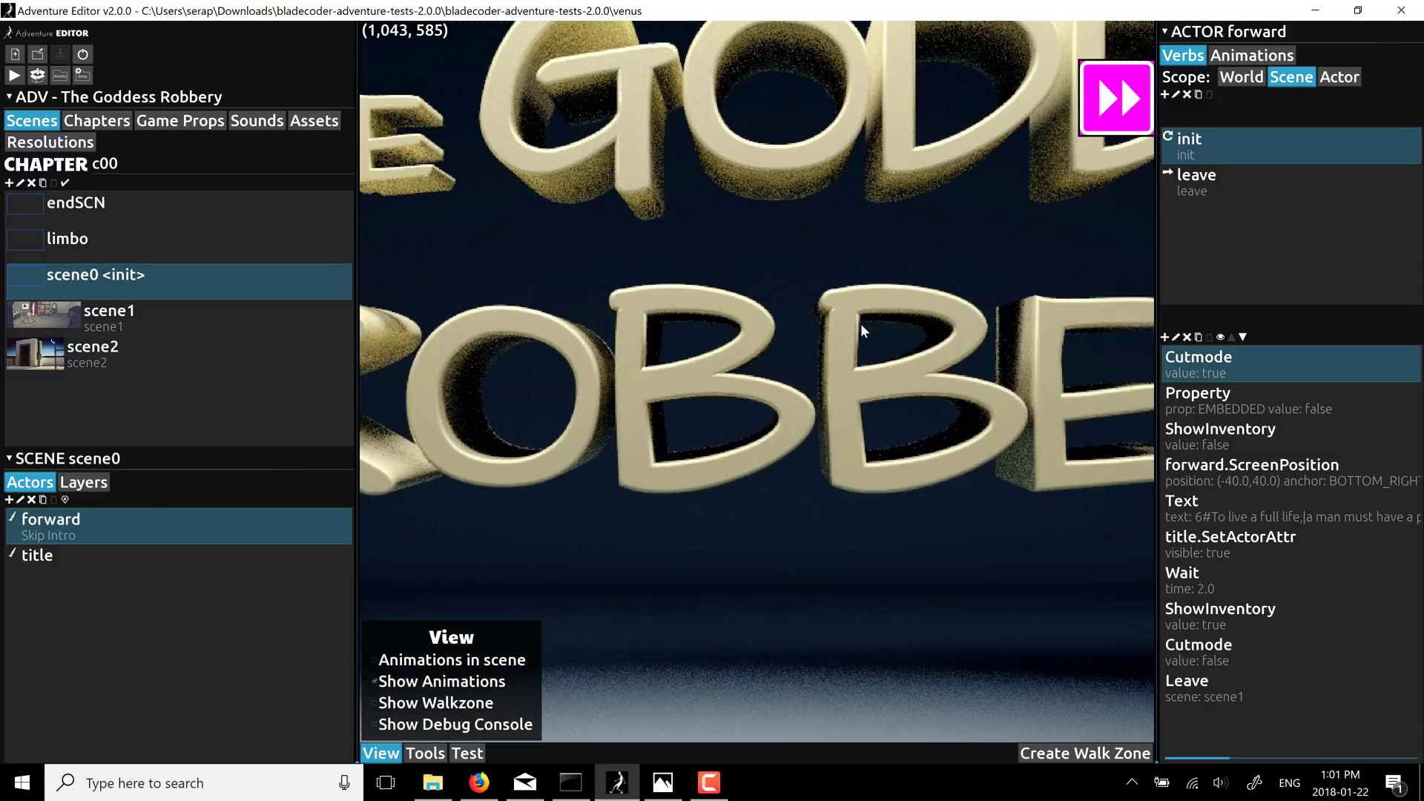
pyautogui.scroll(-6, 860, 325)
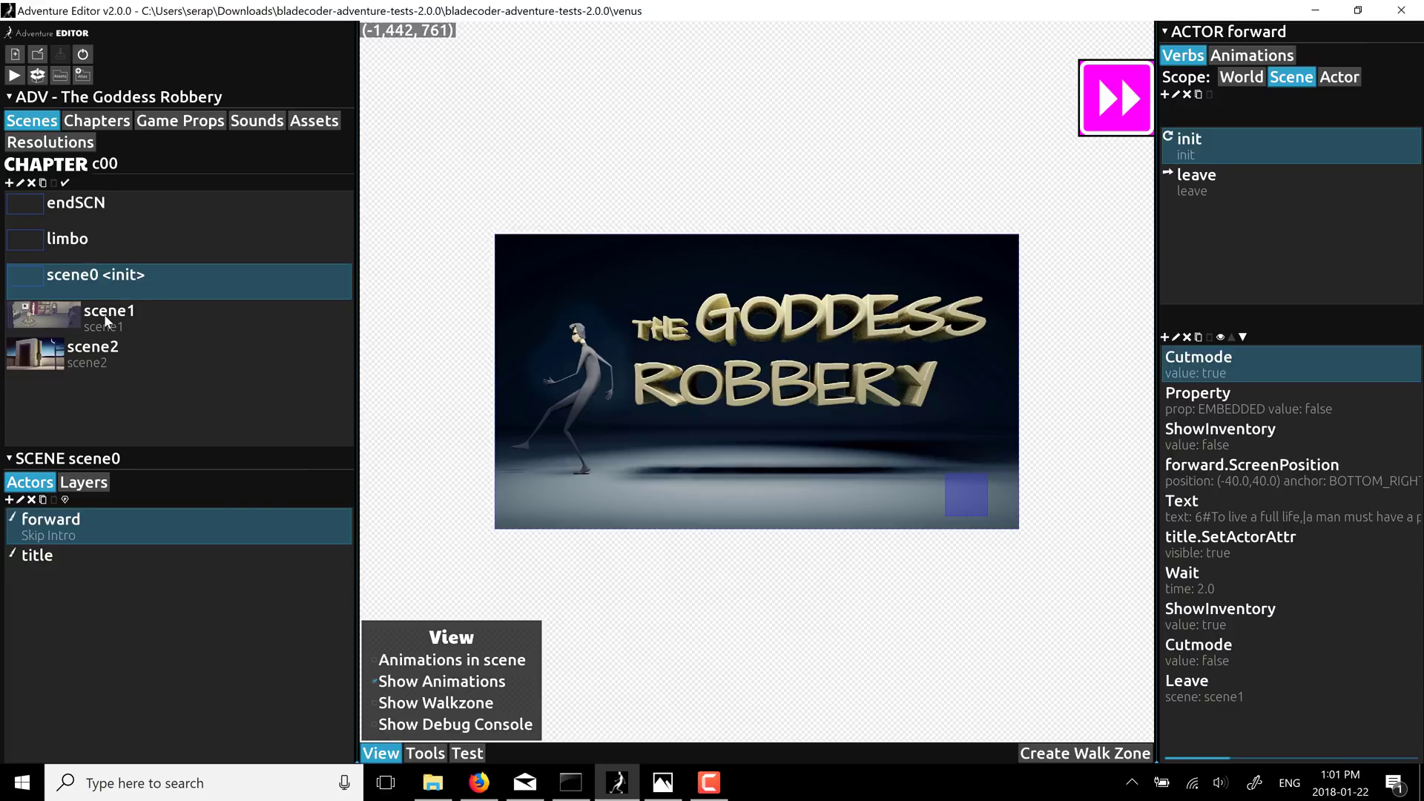
# Preview scene1 and scene2, then reopen the scene0 title scene.
pyautogui.click(106, 320)
pyautogui.click(99, 358)
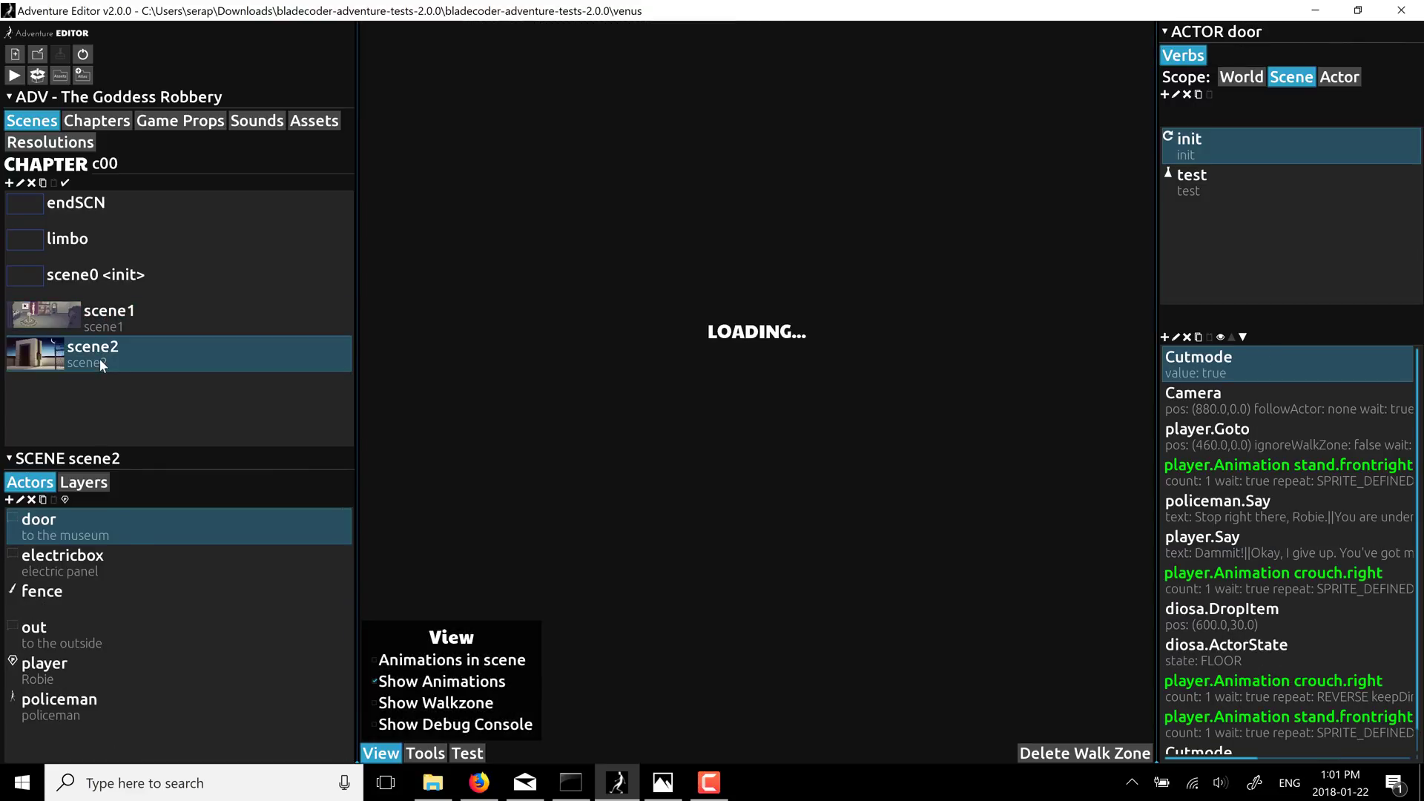
pyautogui.click(104, 277)
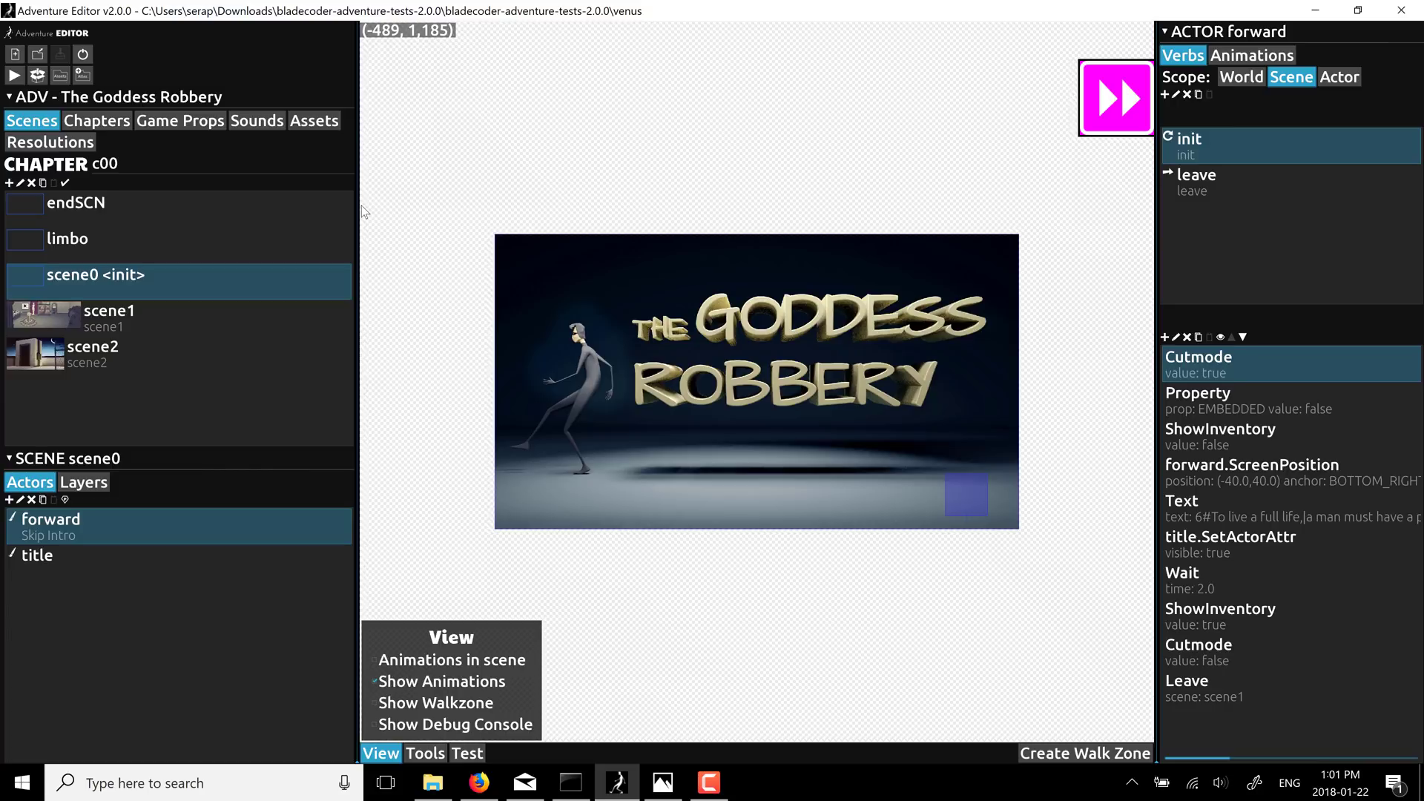
pyautogui.click(104, 122)
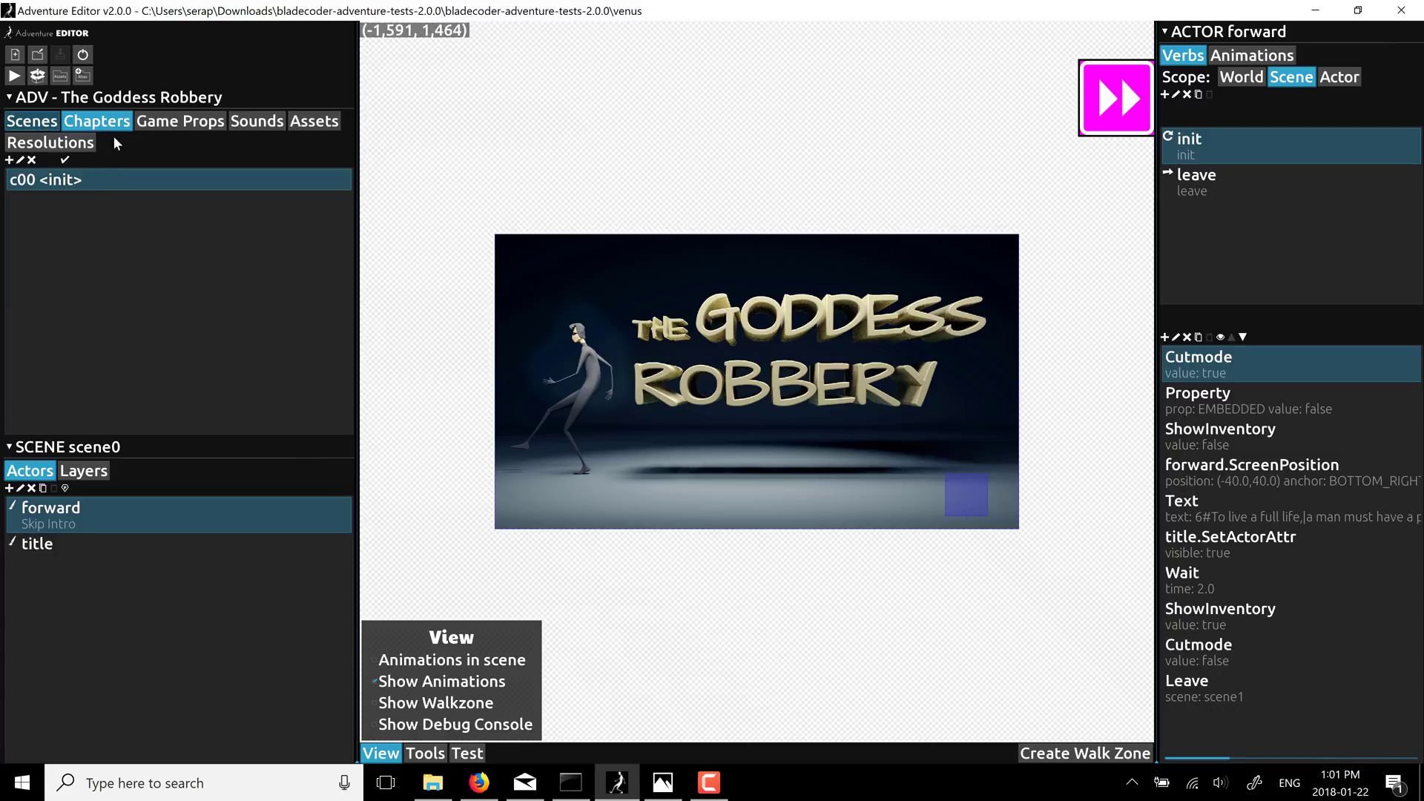
pyautogui.click(141, 122)
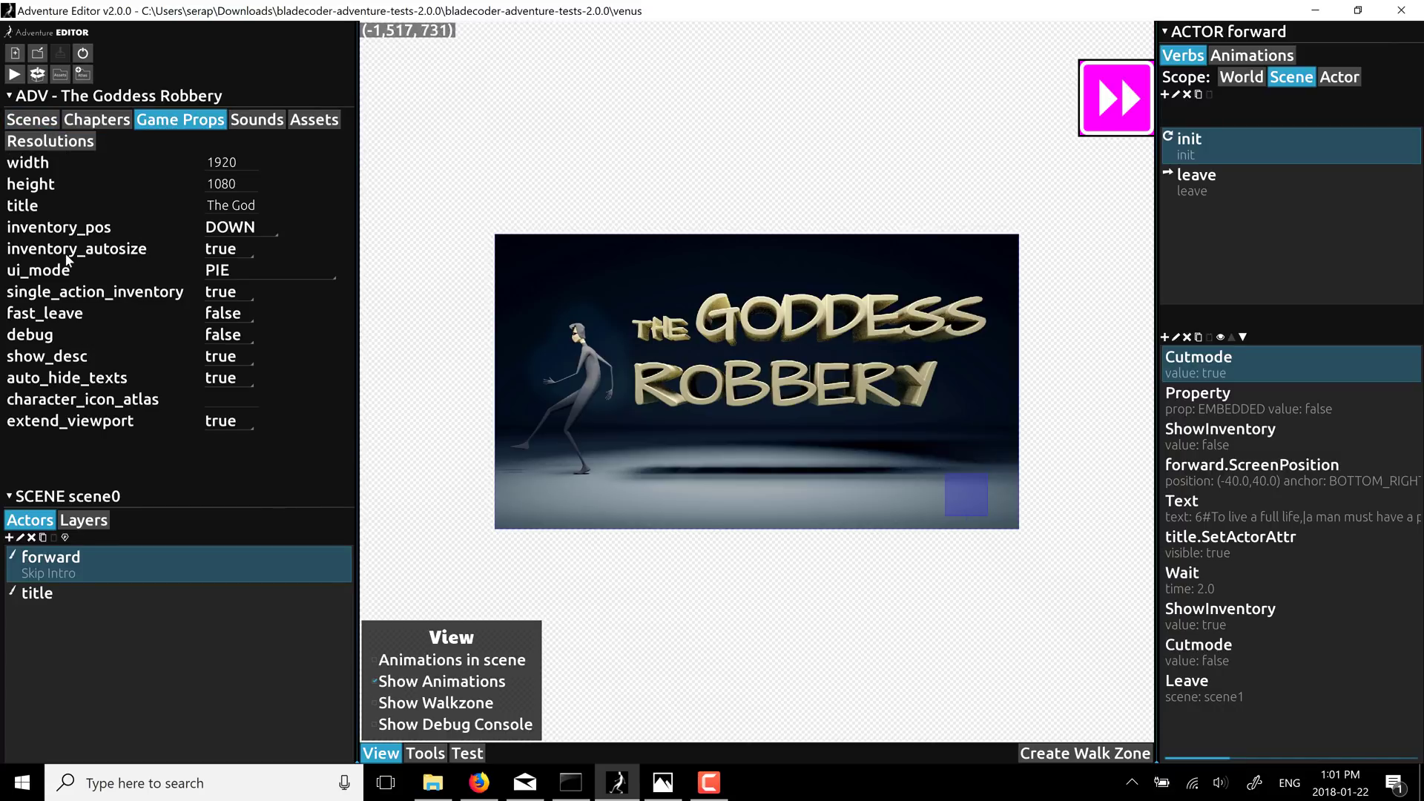
pyautogui.click(260, 120)
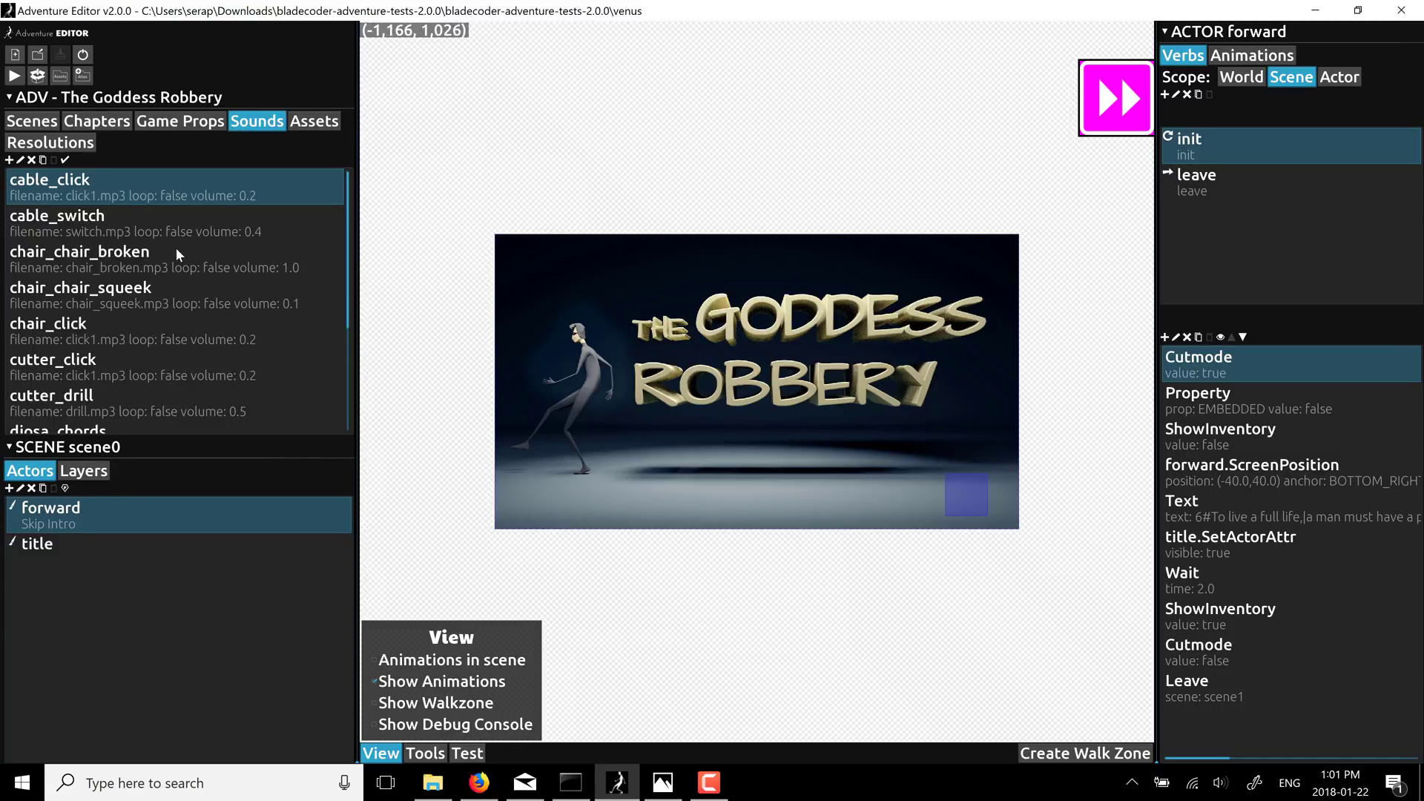
pyautogui.click(108, 288)
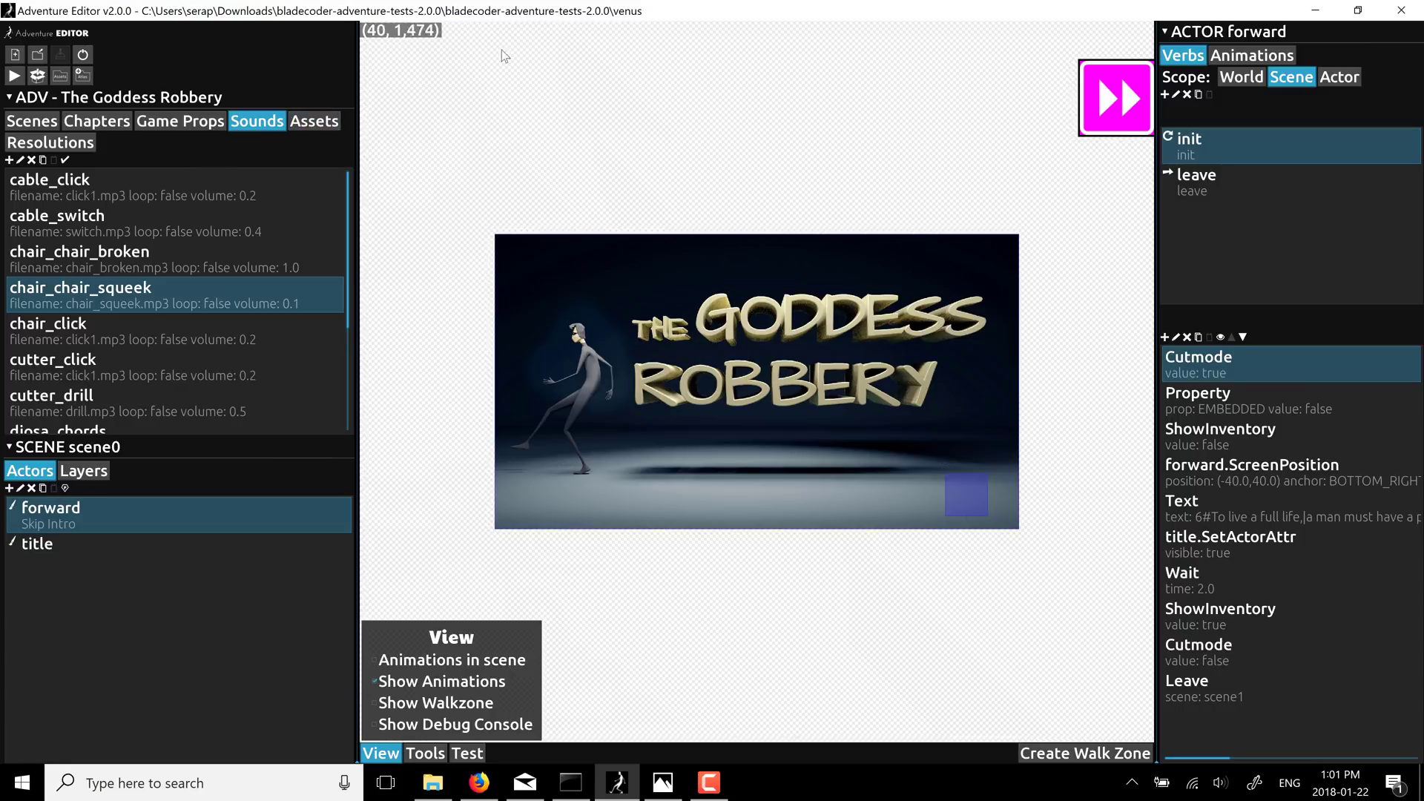
pyautogui.click(314, 121)
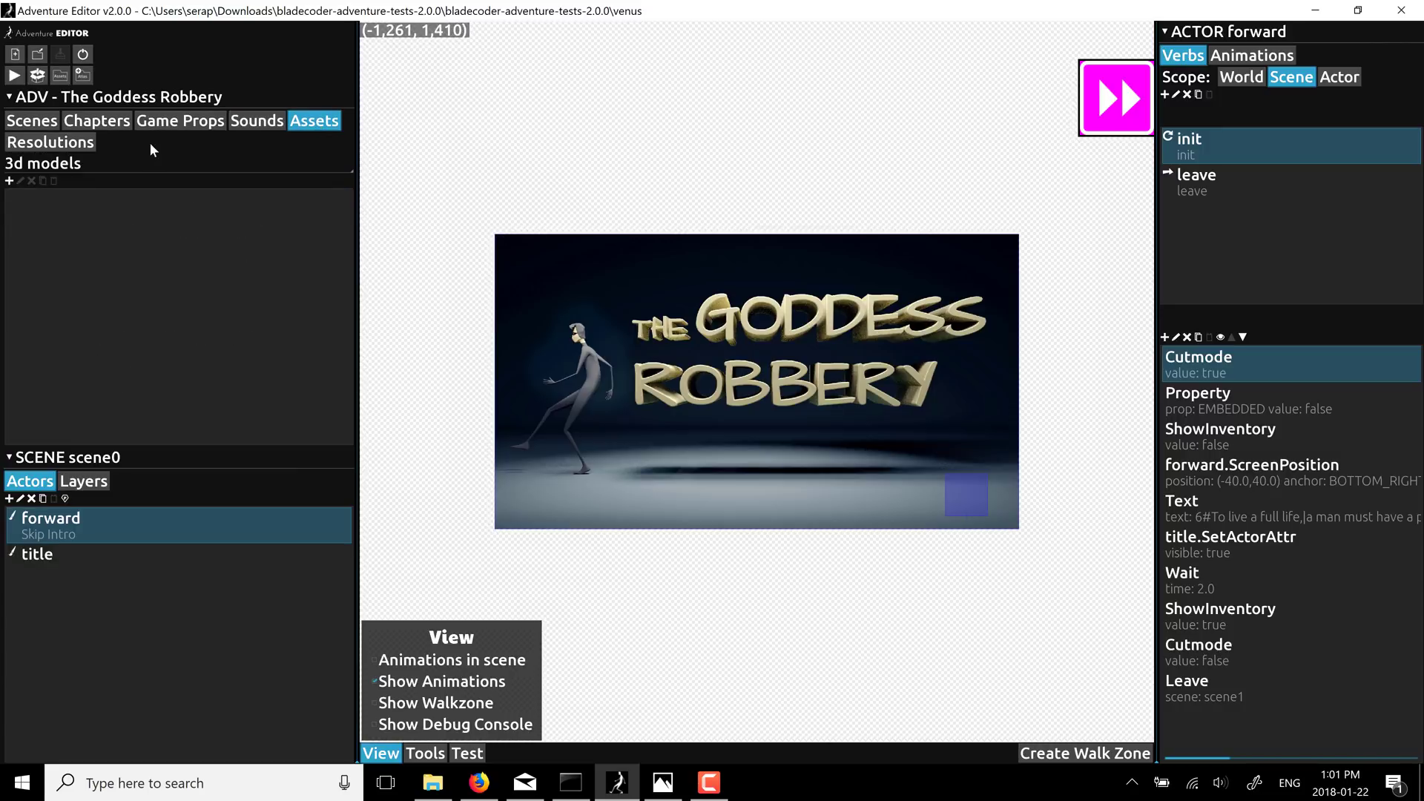
pyautogui.click(42, 165)
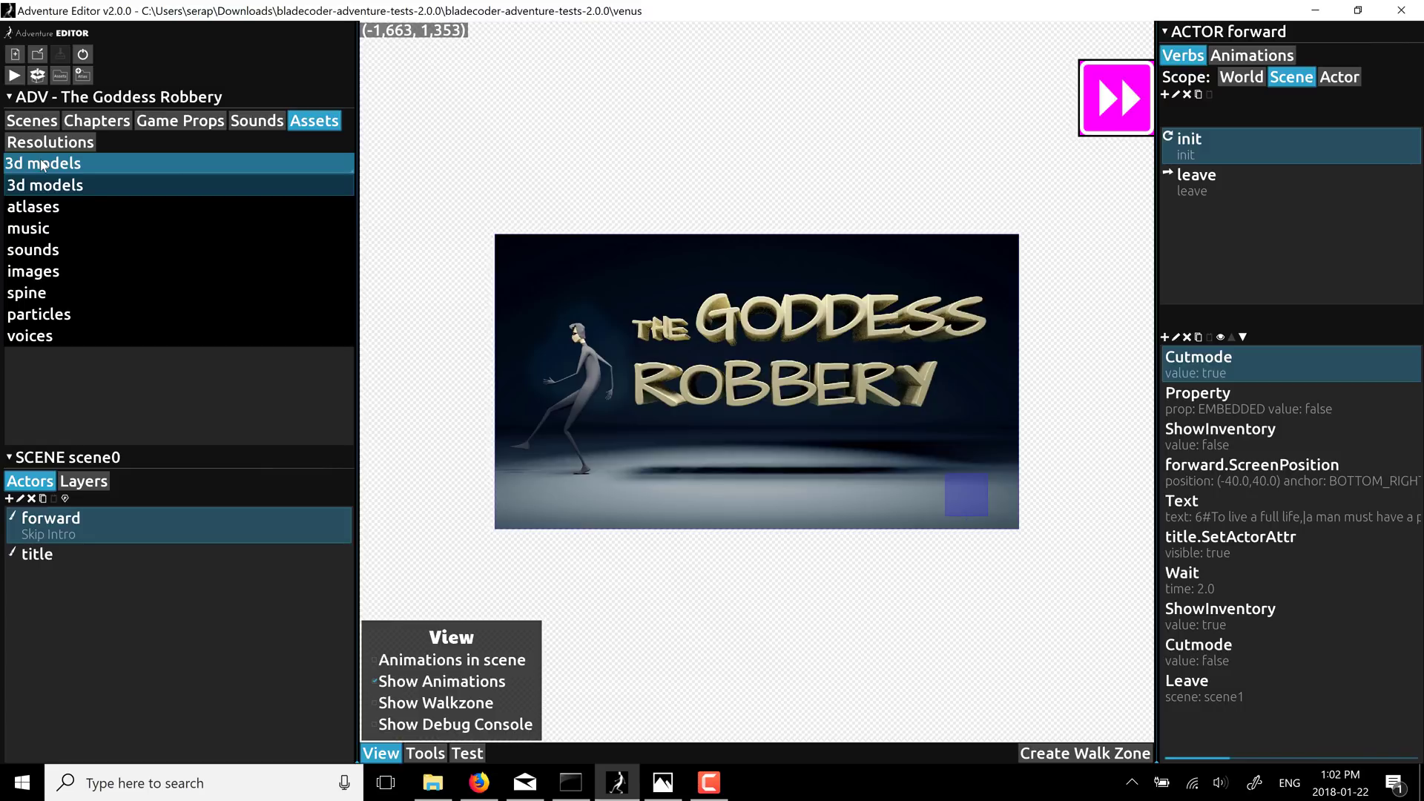
pyautogui.click(49, 142)
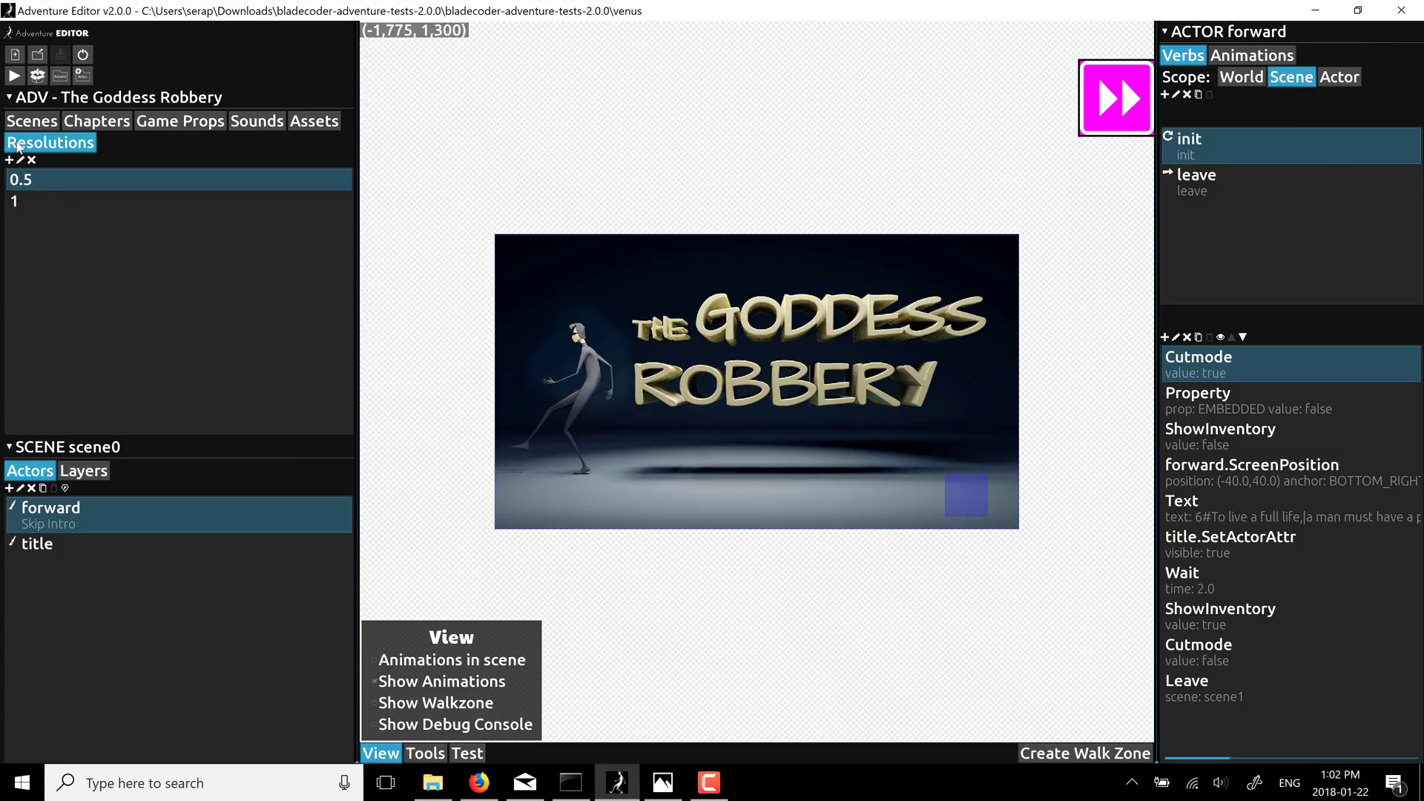
pyautogui.click(31, 121)
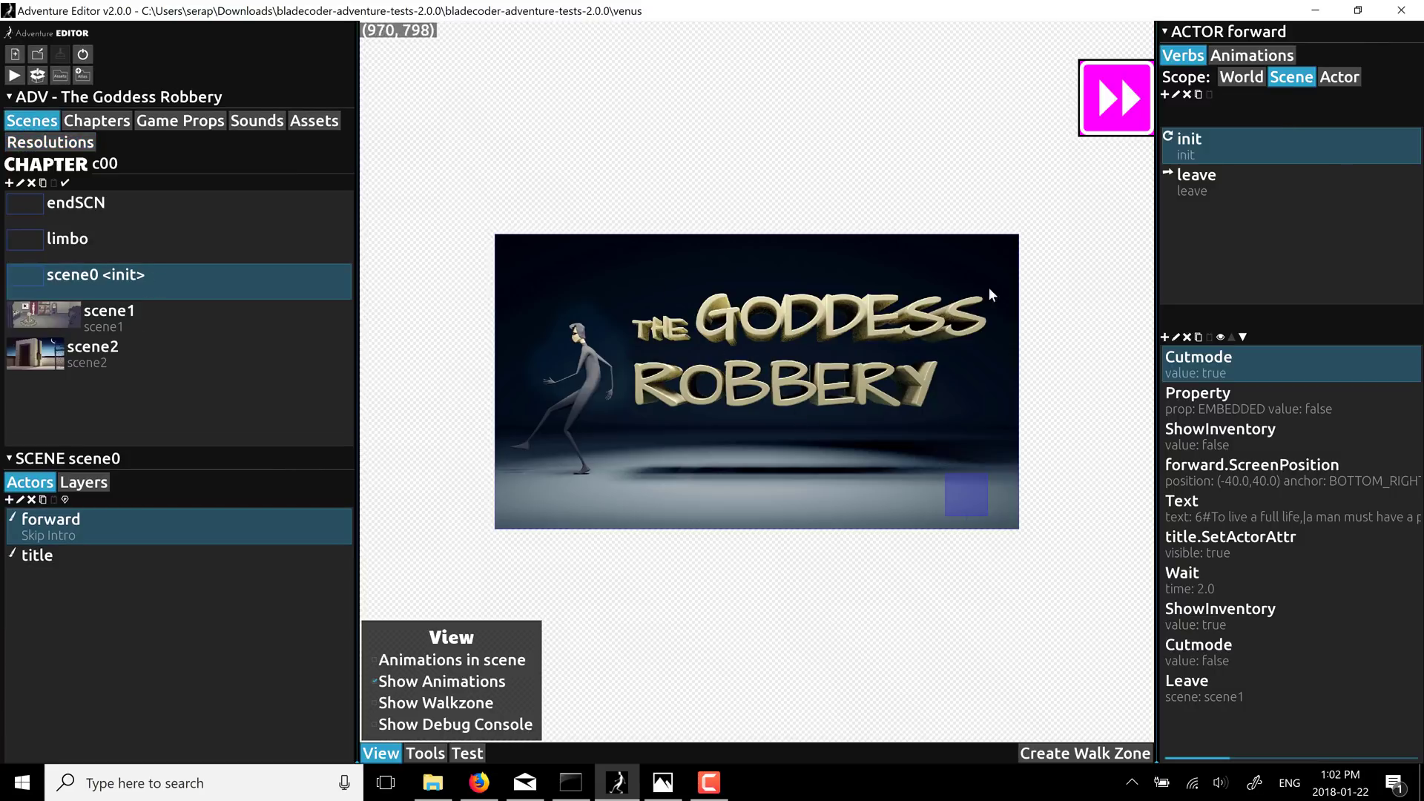
# Check the forward actor's World-scope verbs, then show the Scene-scope leave verb's ShowInventory and Leave actions.
pyautogui.click(1239, 77)
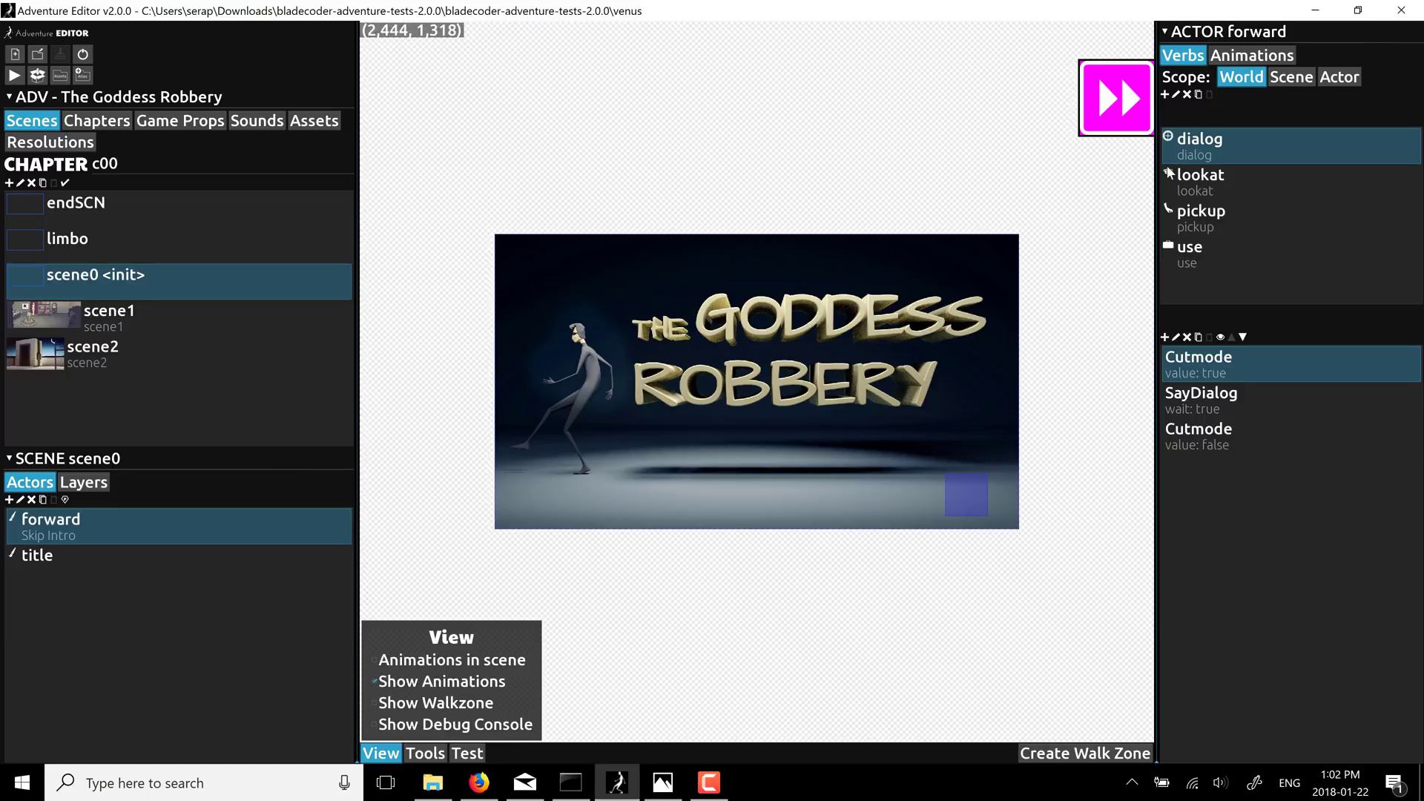
pyautogui.click(1292, 77)
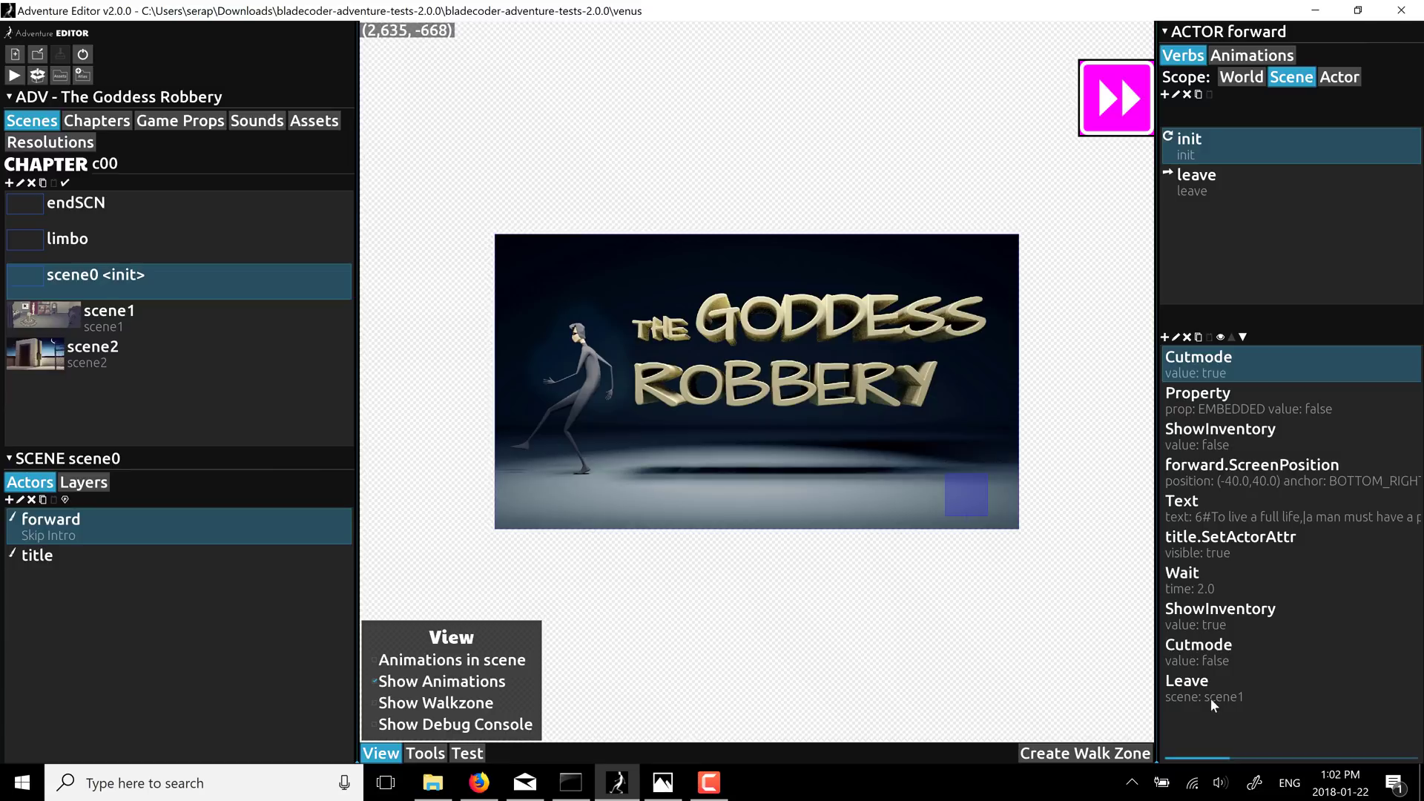
pyautogui.click(1215, 193)
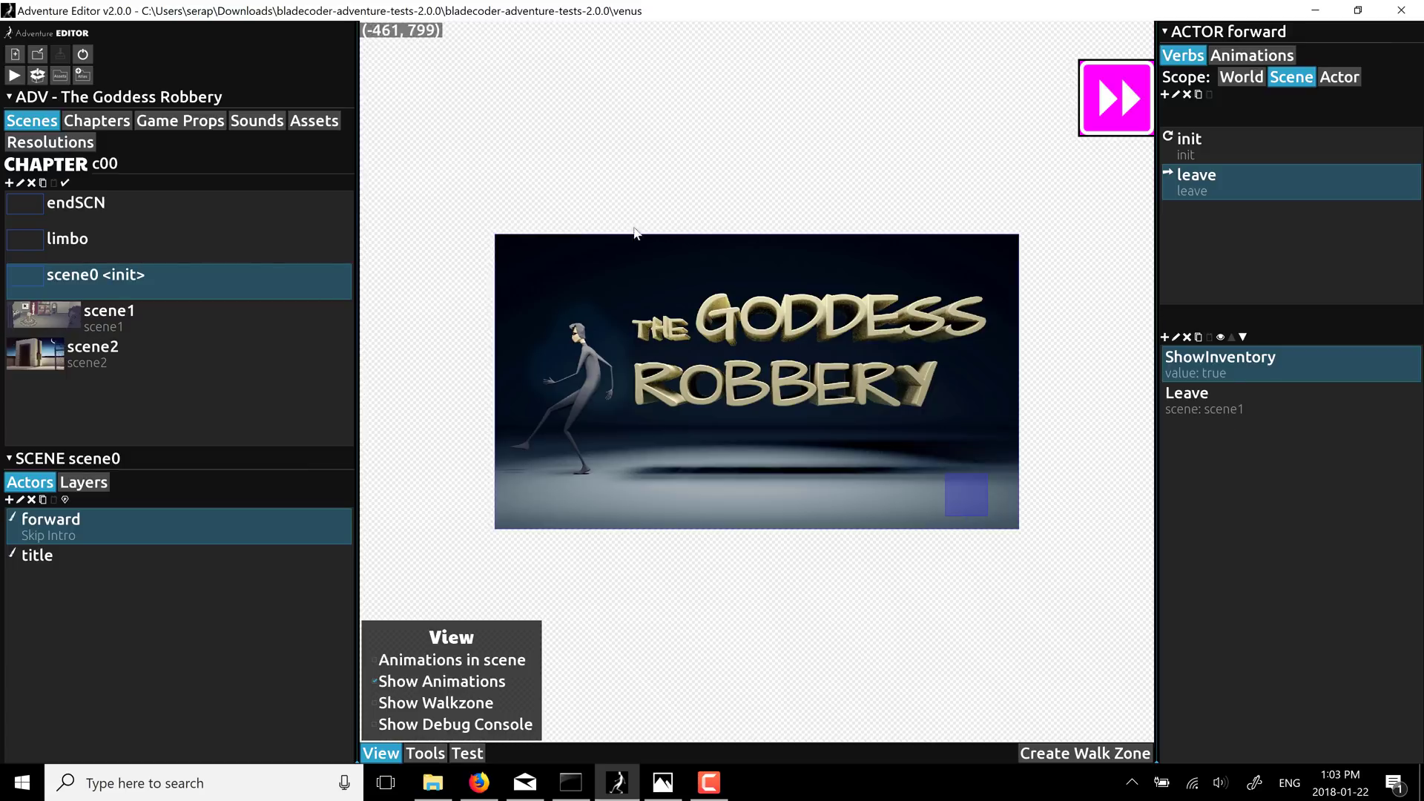
# Start a new action for the leave verb, browse the Action and Scene lists, then cancel it.
pyautogui.click(1165, 338)
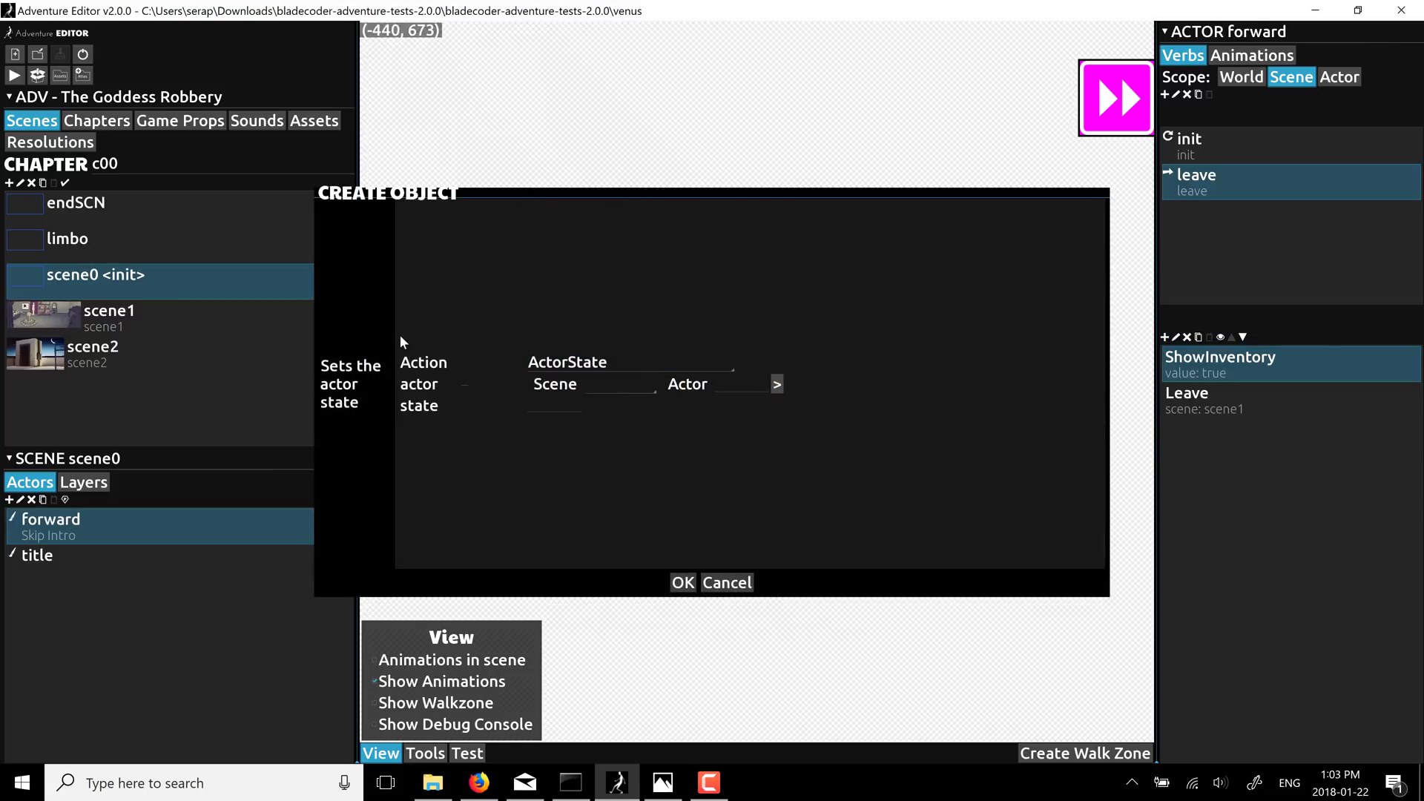
pyautogui.click(577, 367)
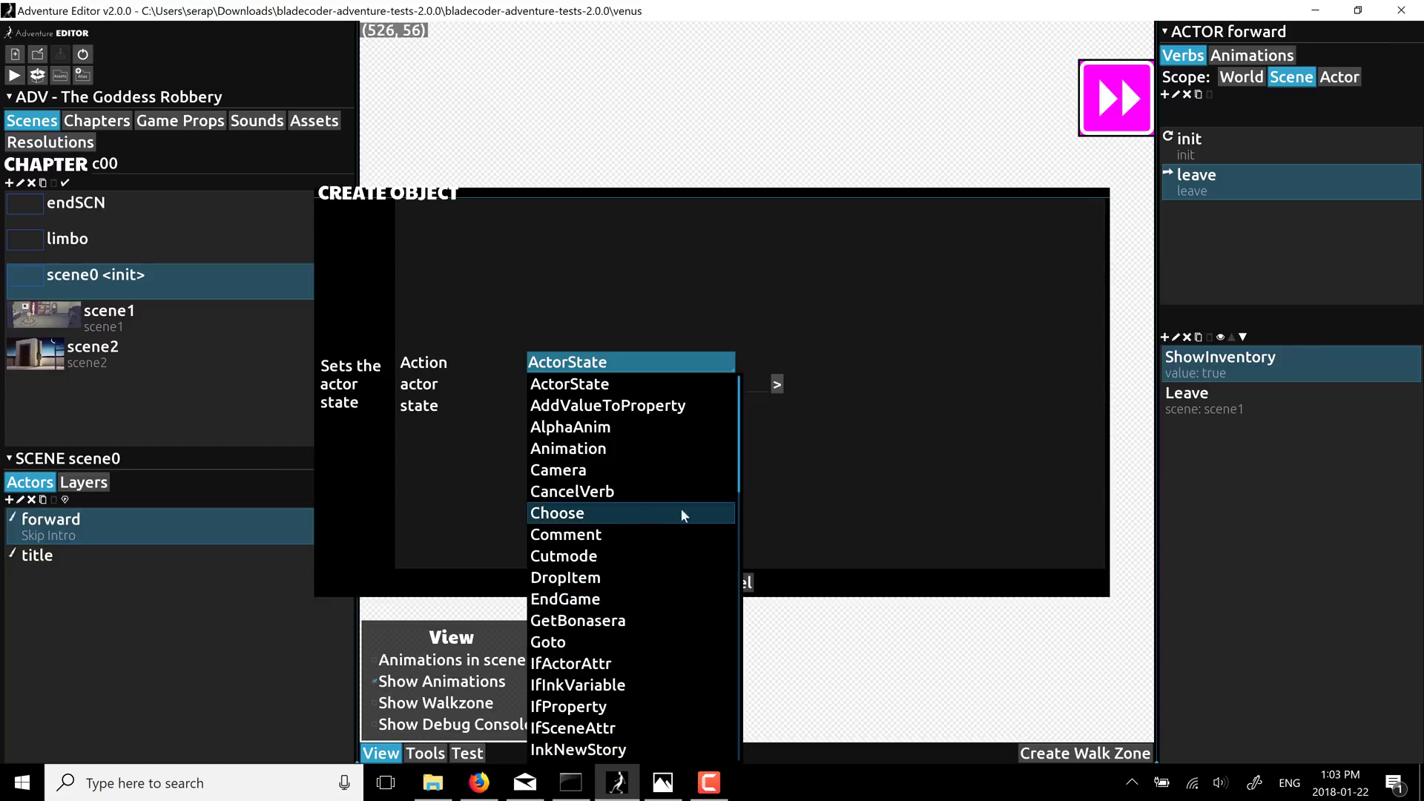
pyautogui.click(756, 464)
pyautogui.click(593, 385)
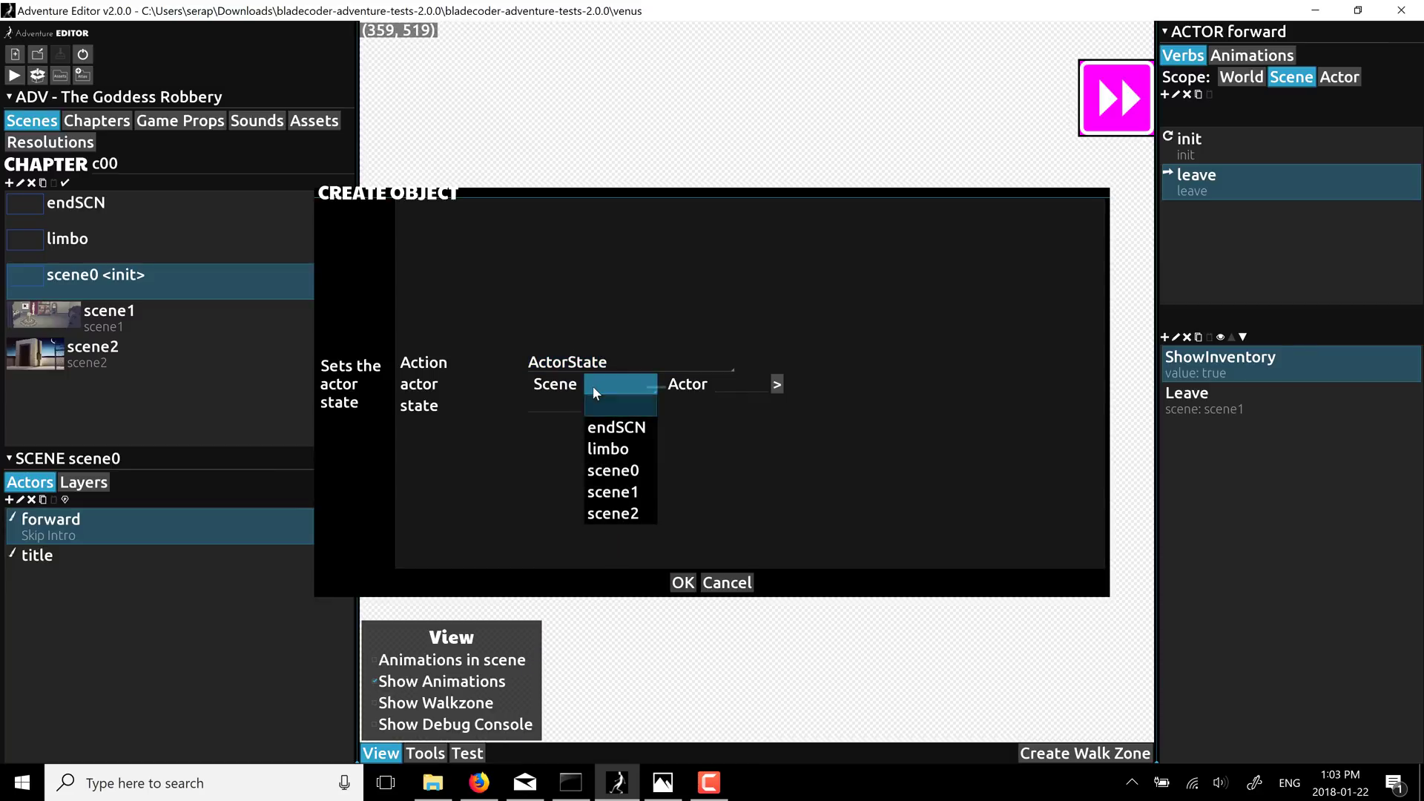
pyautogui.click(720, 400)
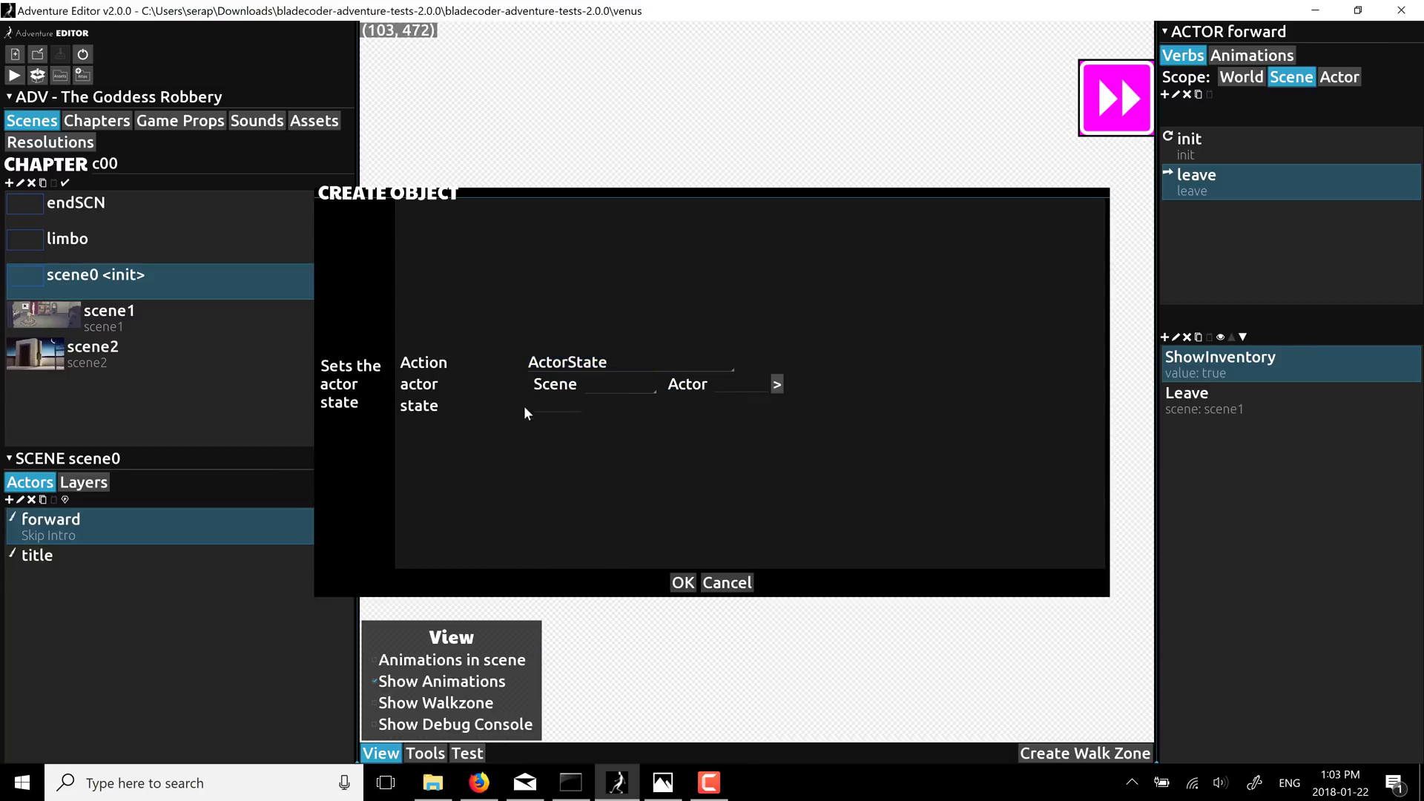
pyautogui.click(731, 584)
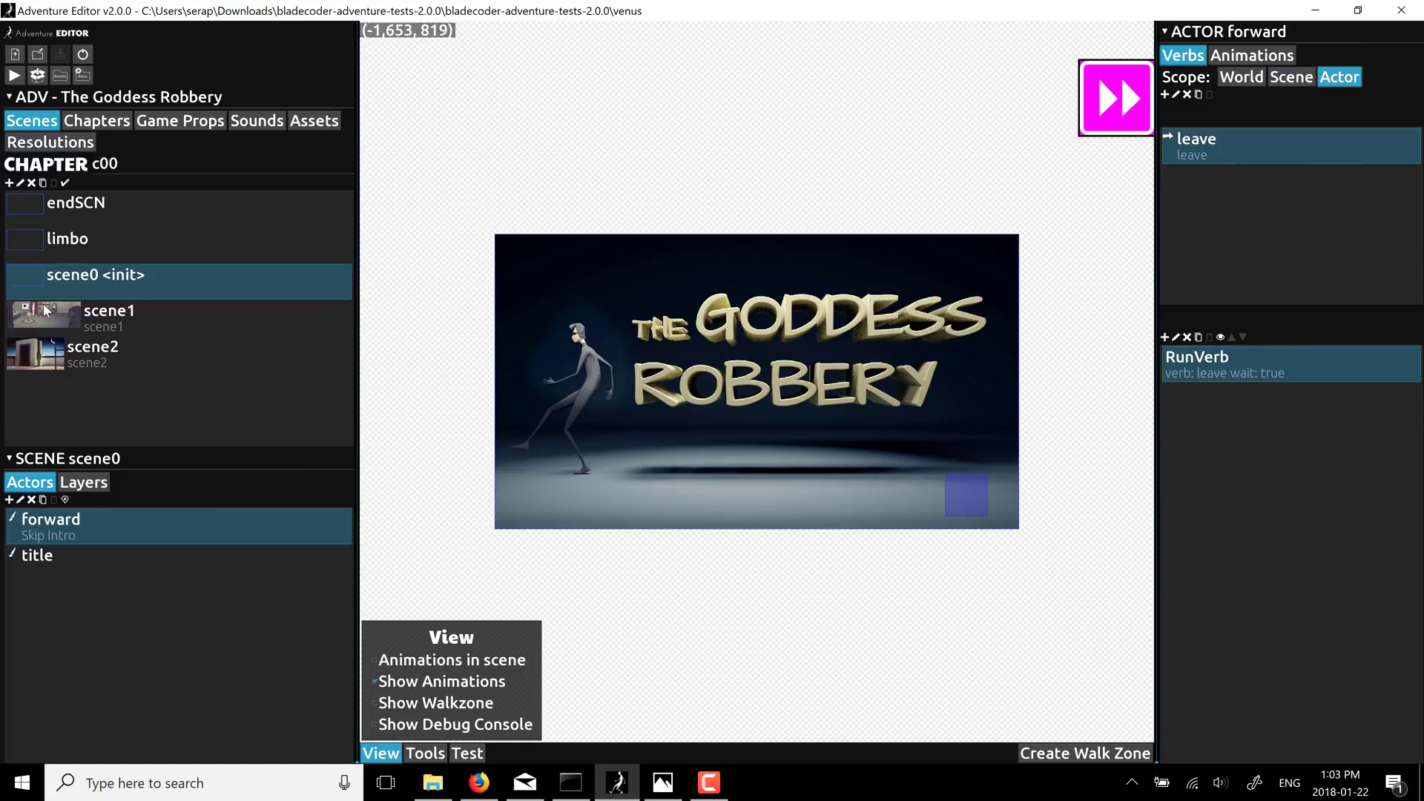
# Open scene1, the museum room, and pan and zoom across it.
pyautogui.click(74, 315)
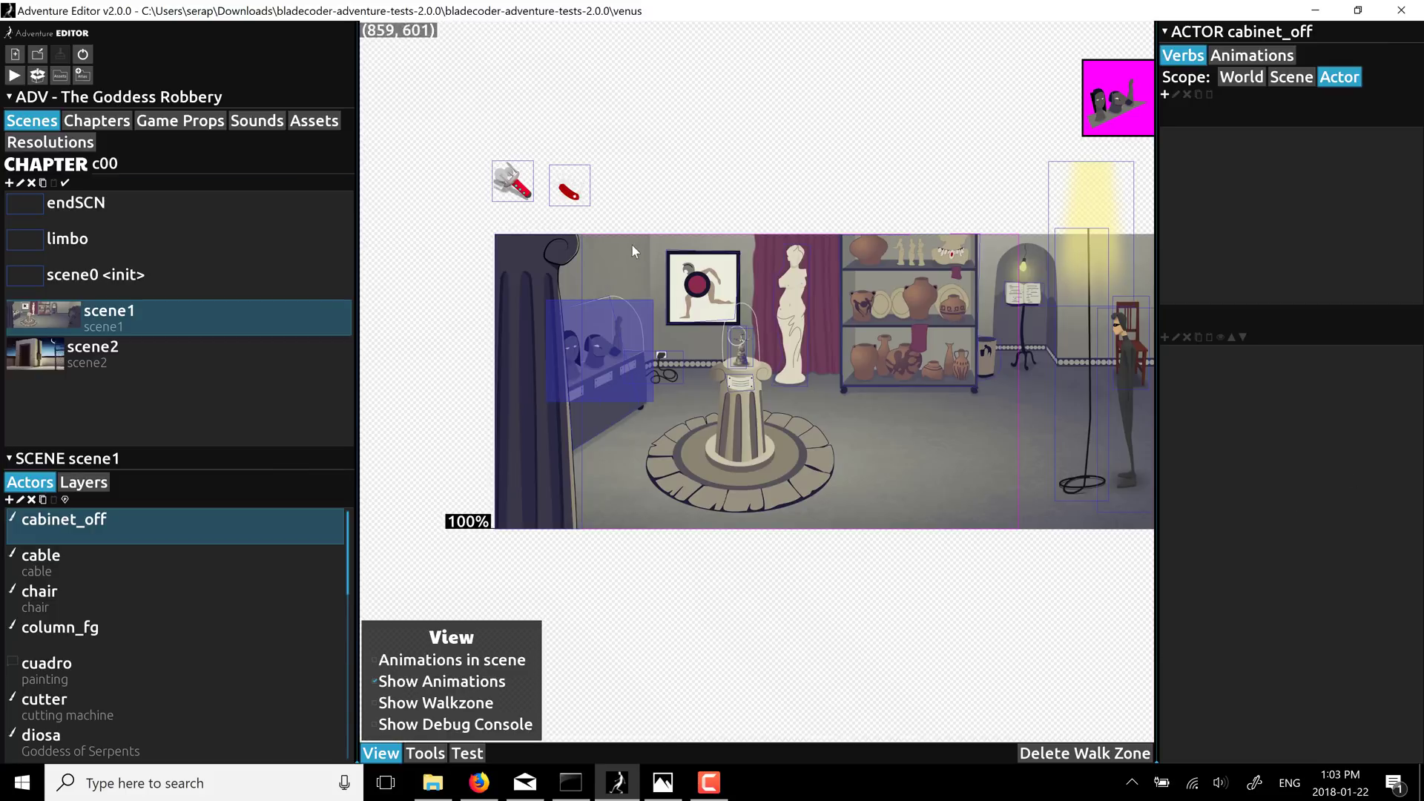
pyautogui.moveTo(790, 454); pyautogui.dragTo(624, 378, button='right')
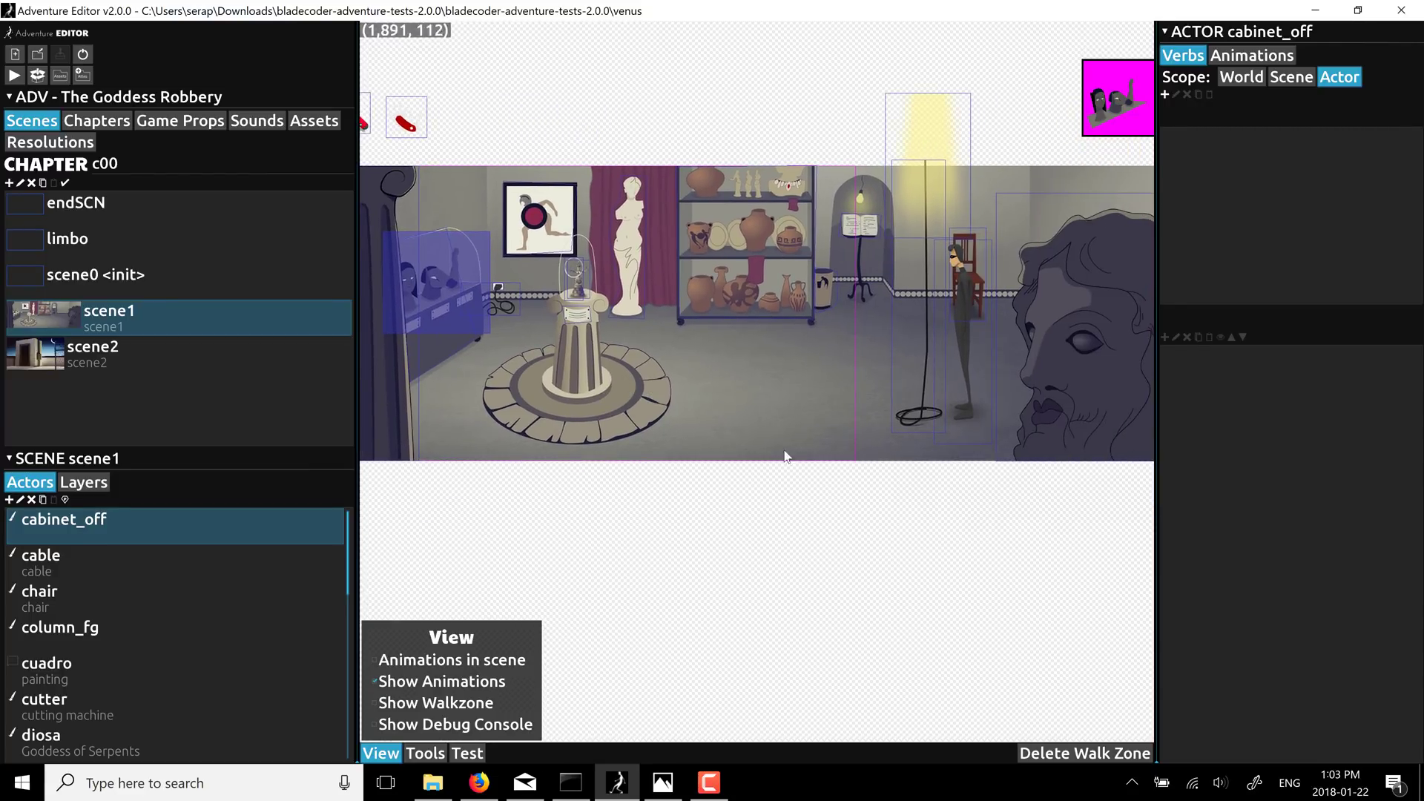
pyautogui.scroll(-5, 853, 385)
pyautogui.scroll(8, 853, 385)
# Select the player actor Robie on the scene1 canvas to show its properties.
pyautogui.scroll(2, 853, 384)
pyautogui.scroll(-8, 855, 381)
pyautogui.scroll(4, 816, 394)
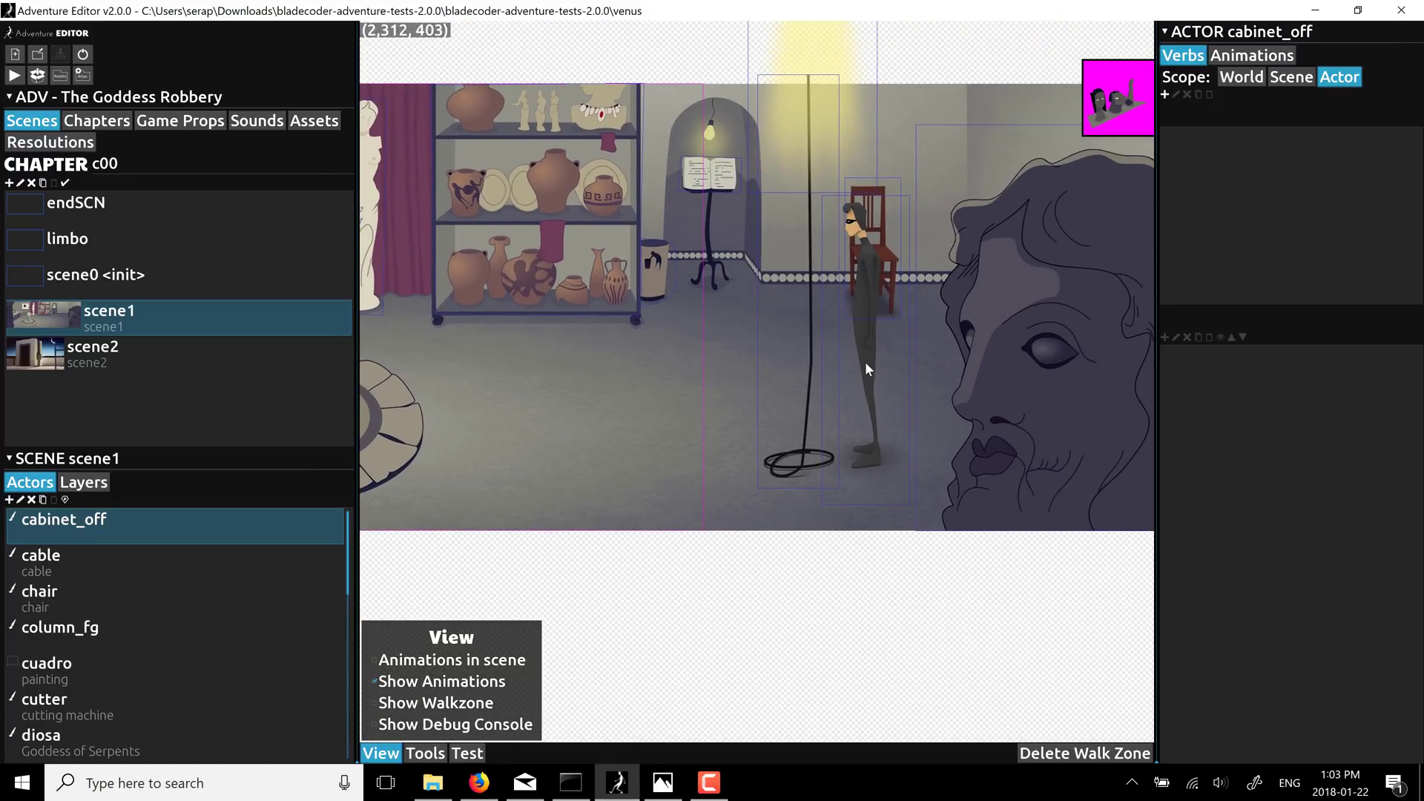
pyautogui.click(865, 362)
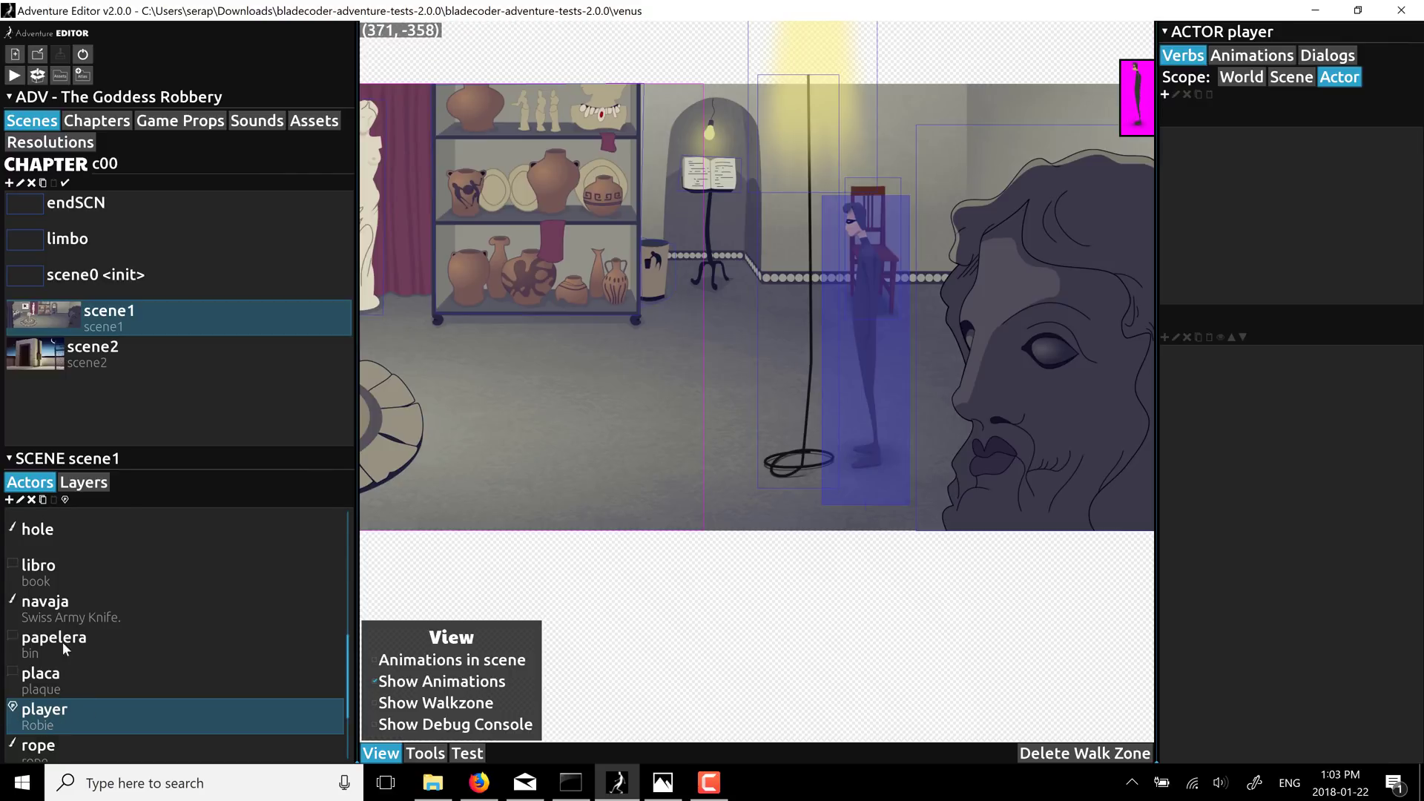
pyautogui.scroll(5, 65, 627)
pyautogui.scroll(-7, 67, 536)
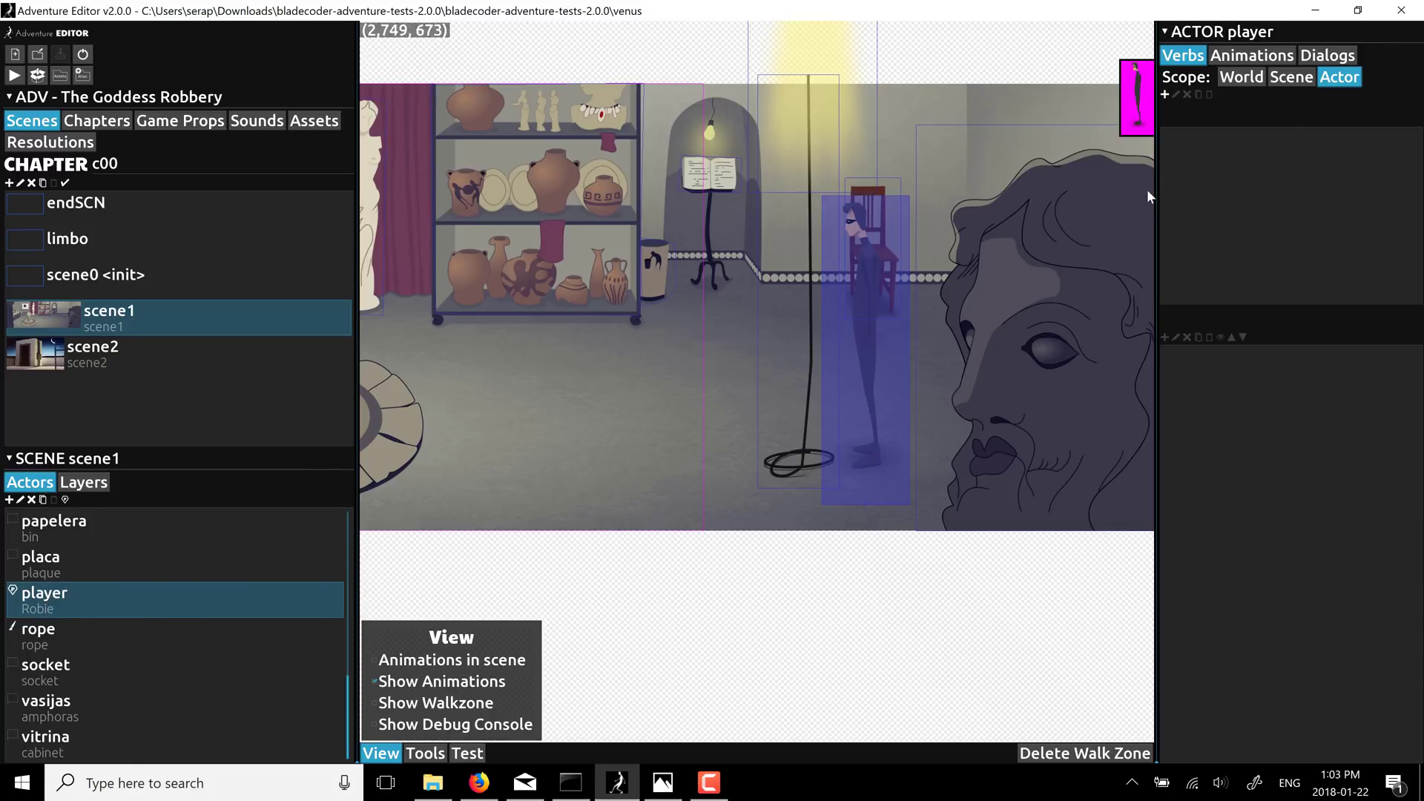
# Toggle the verb scope to Scene and back to Actor, then show the player's animations.
pyautogui.click(1293, 78)
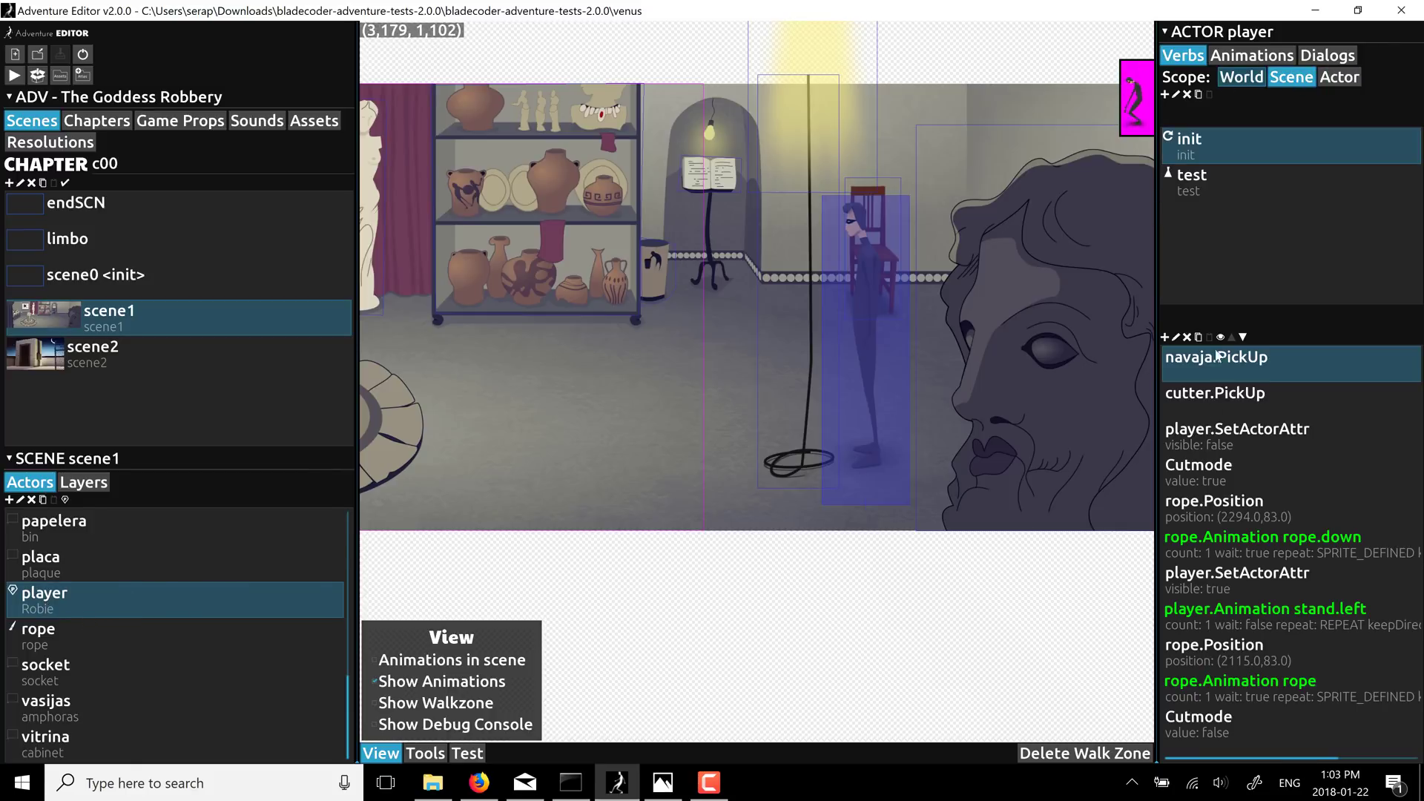
pyautogui.click(1326, 82)
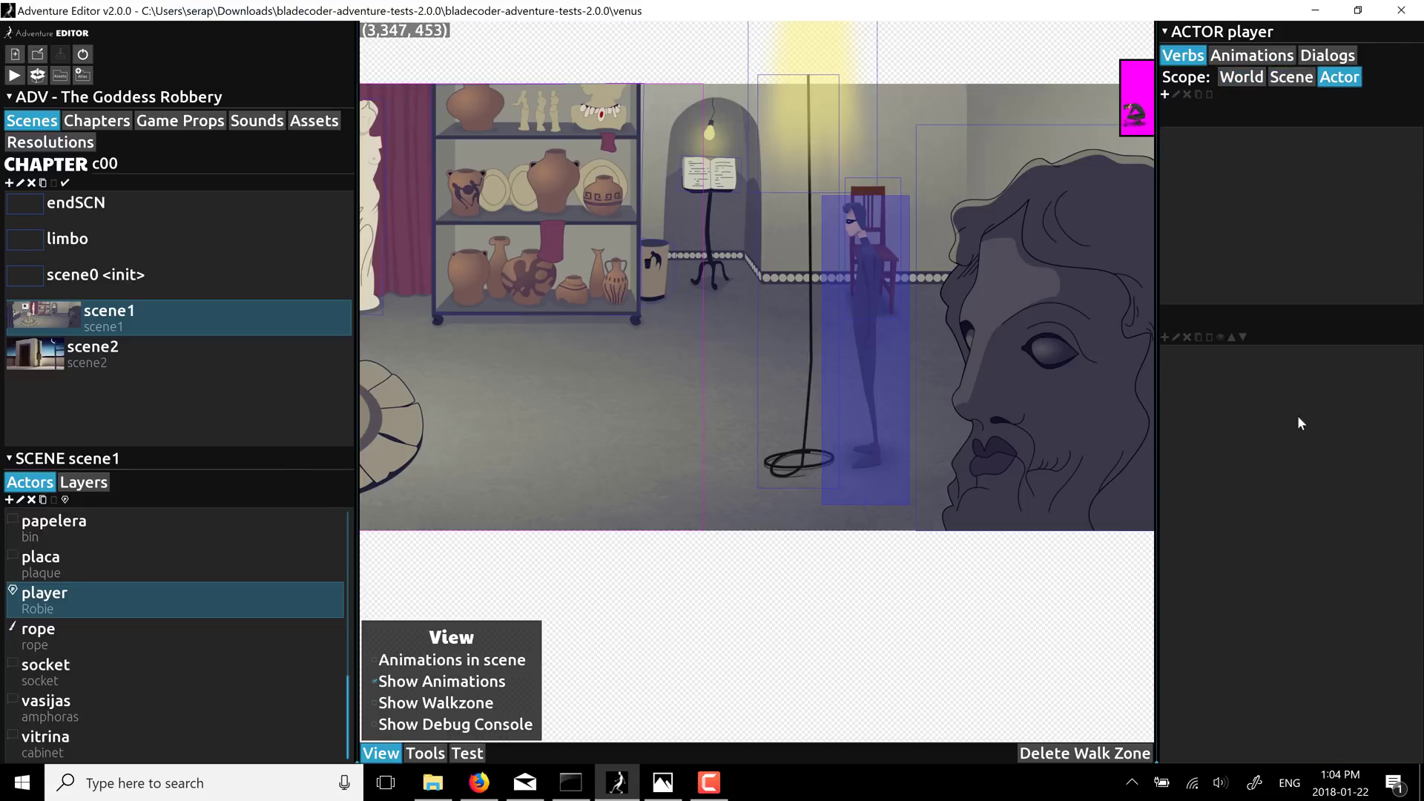
pyautogui.click(1267, 58)
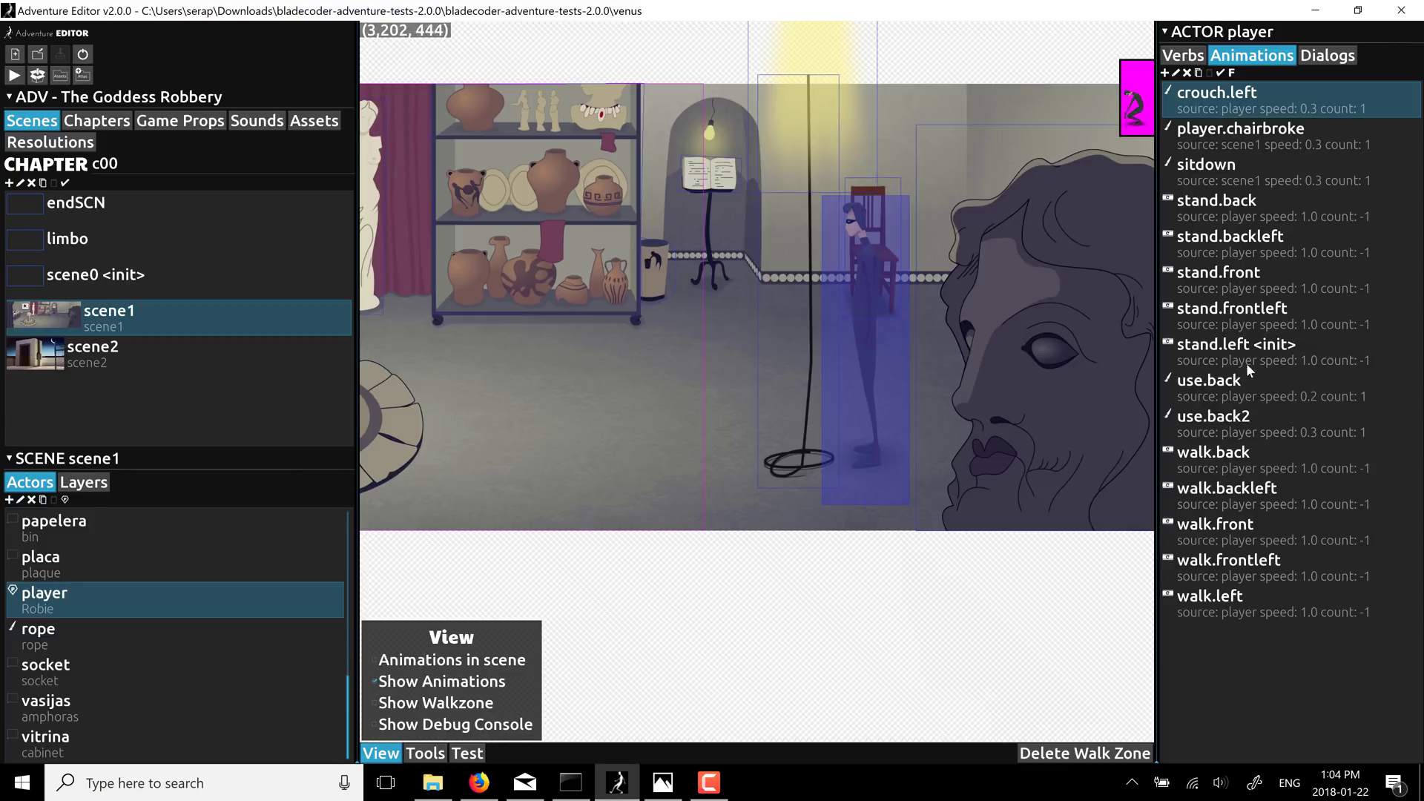
# Preview walk.back, walk.backleft, walk.front, walk.frontleft and walk.left.
pyautogui.click(1220, 458)
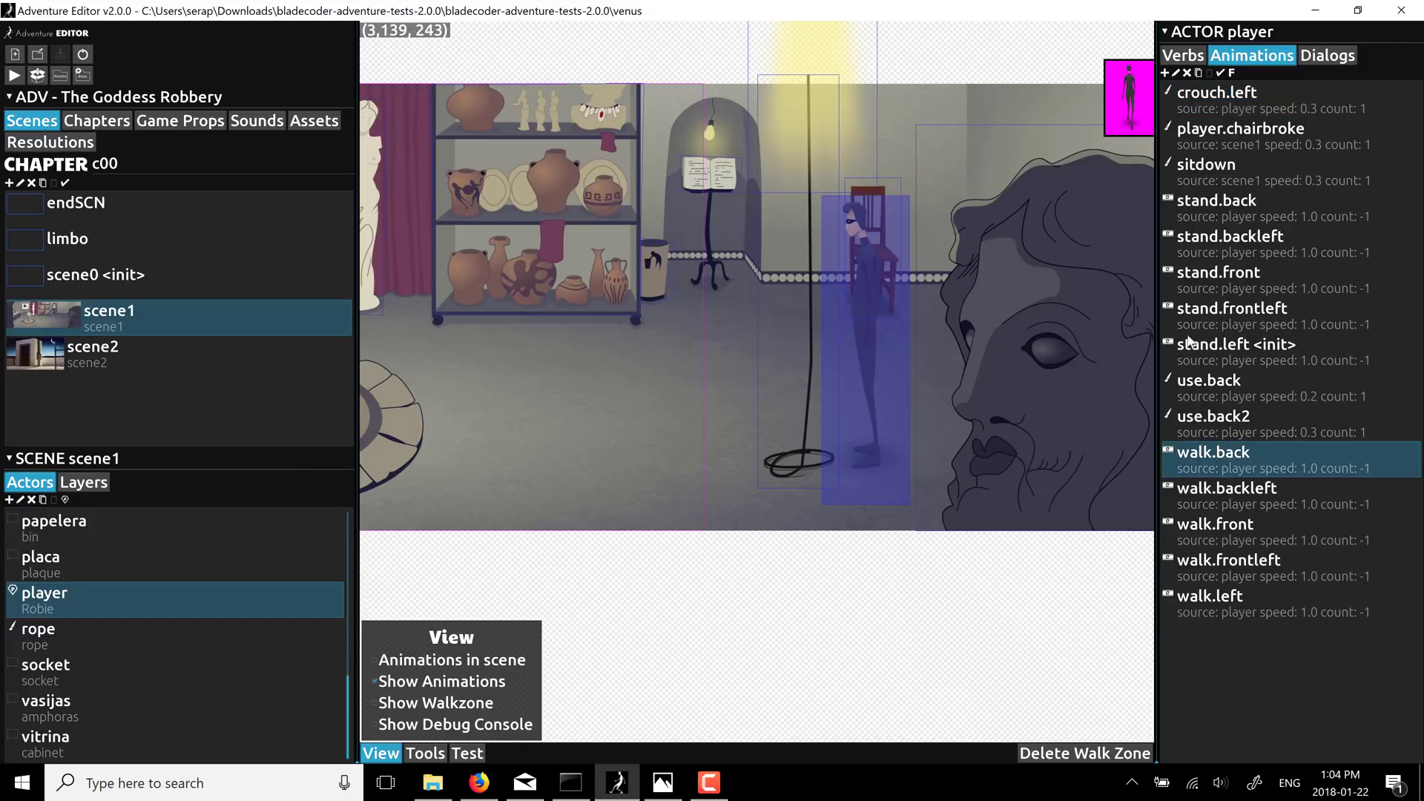
pyautogui.click(1256, 493)
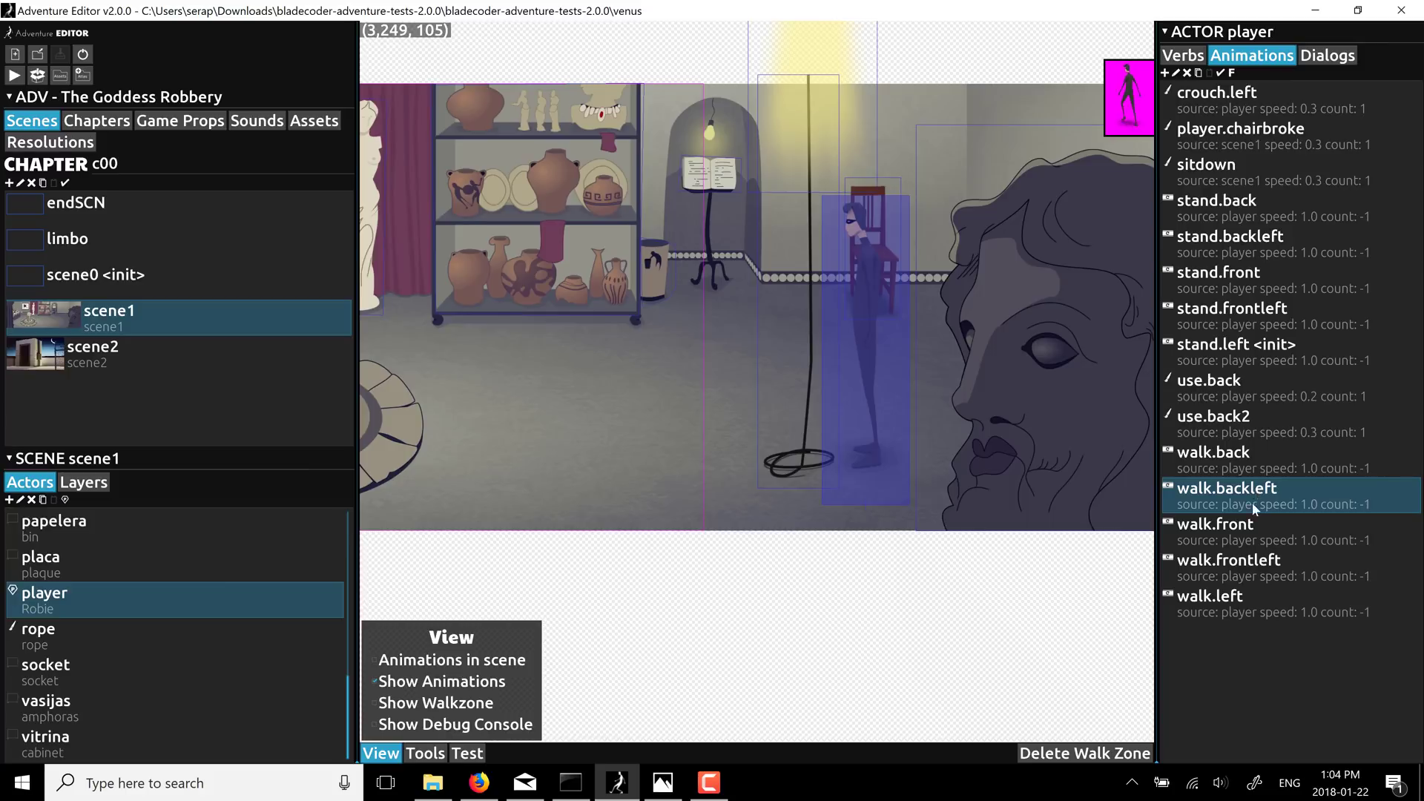
pyautogui.click(1249, 532)
pyautogui.click(1257, 571)
pyautogui.click(1253, 604)
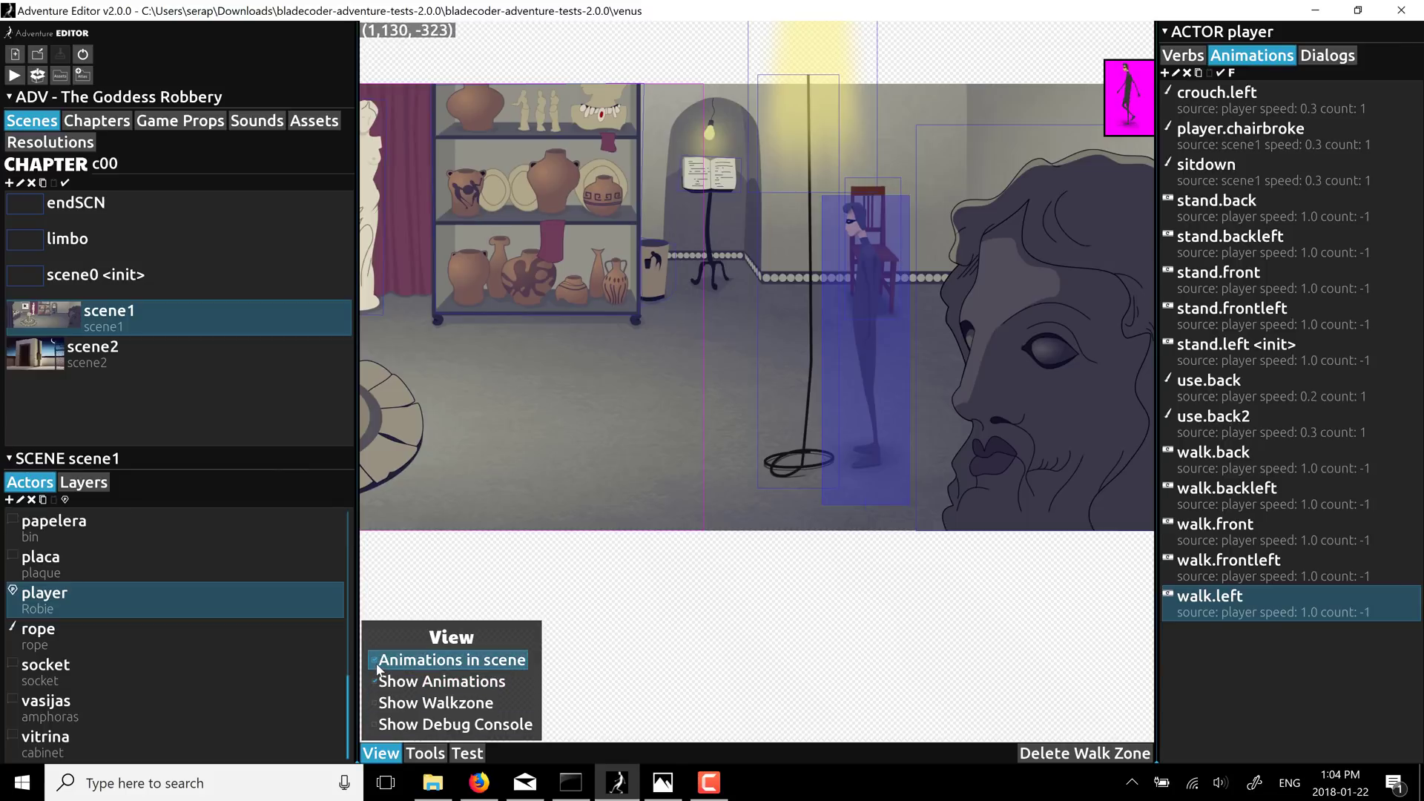
# Play use.back then walk.front on the player, toggling the walk zone and debug console on and off.
pyautogui.click(1234, 394)
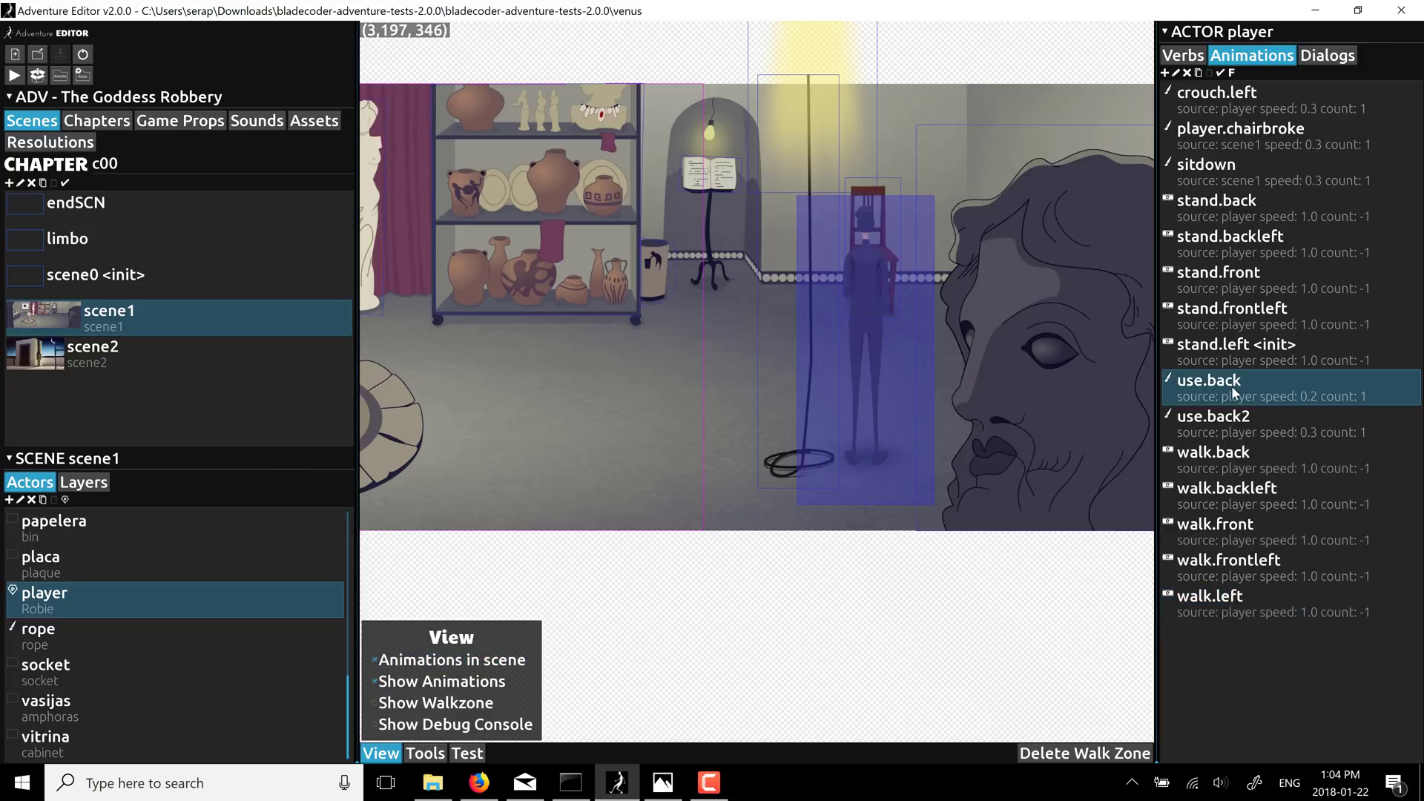
pyautogui.click(1163, 520)
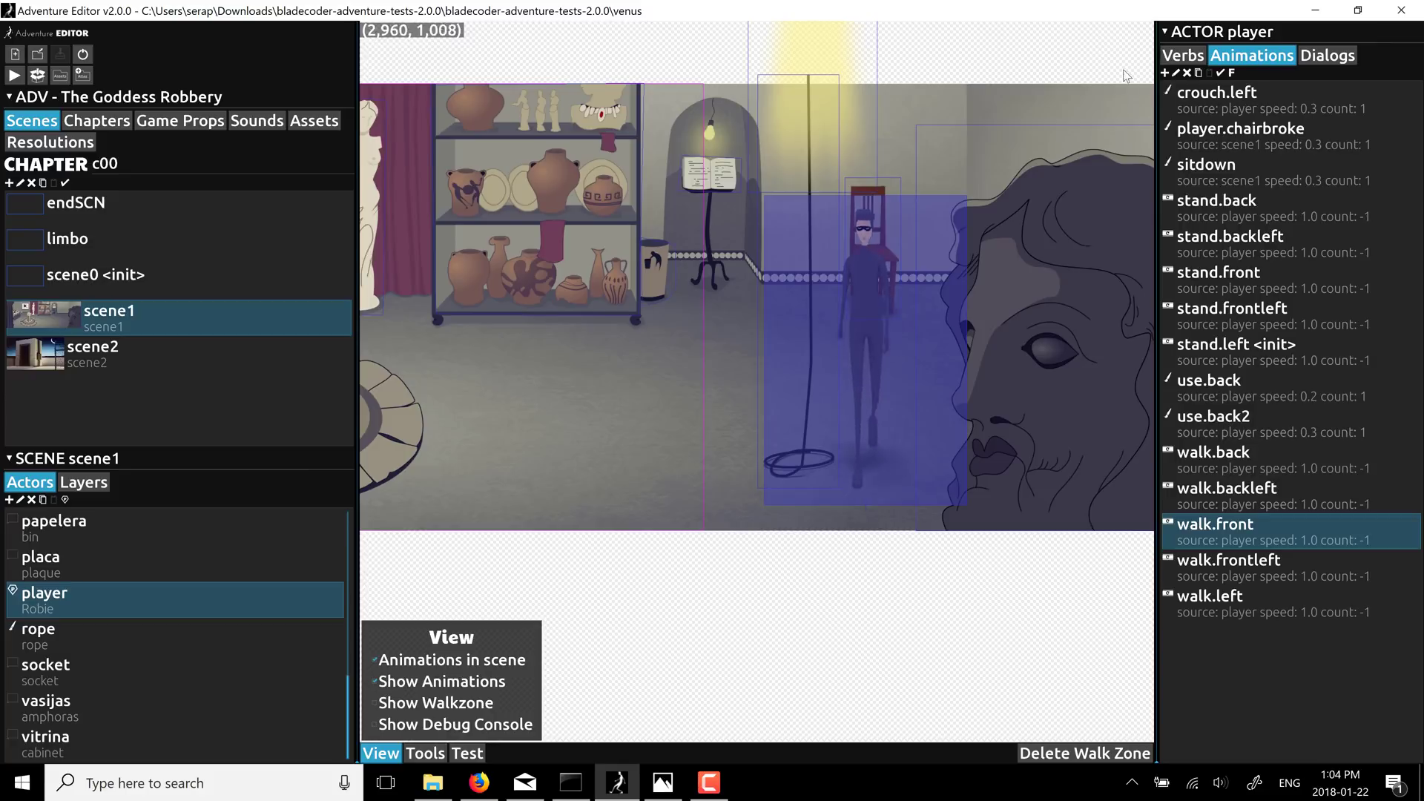
pyautogui.click(385, 704)
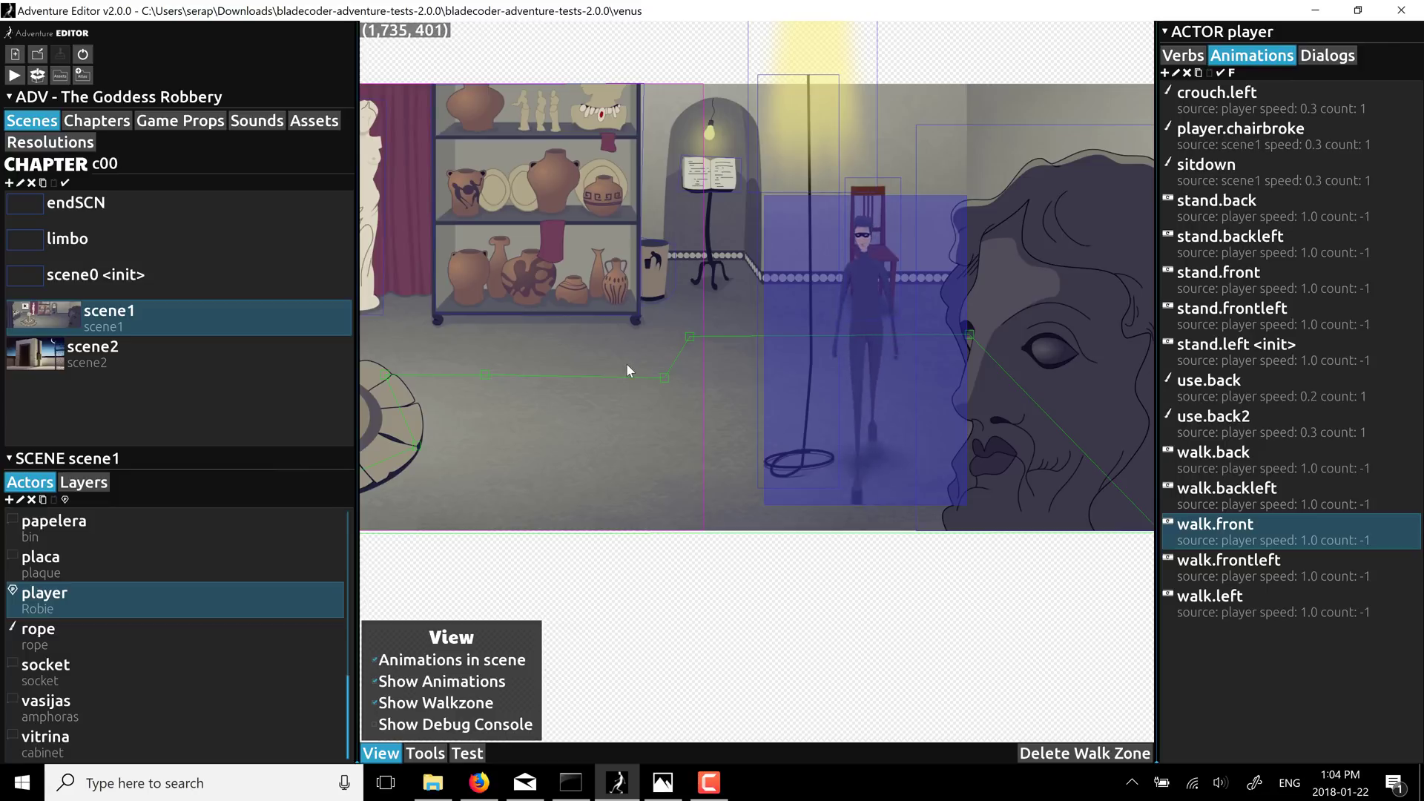
pyautogui.click(374, 726)
pyautogui.click(372, 725)
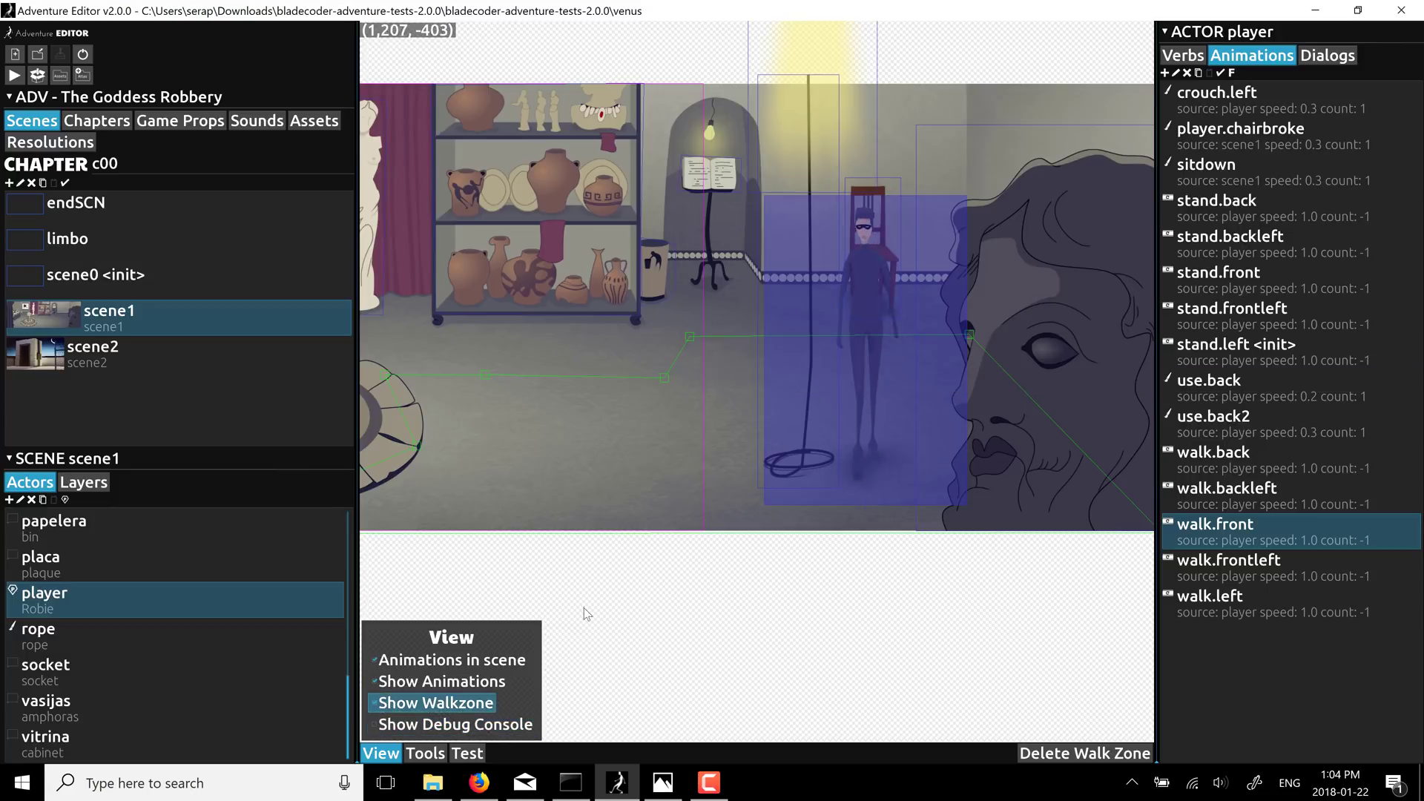
pyautogui.click(374, 703)
pyautogui.click(421, 754)
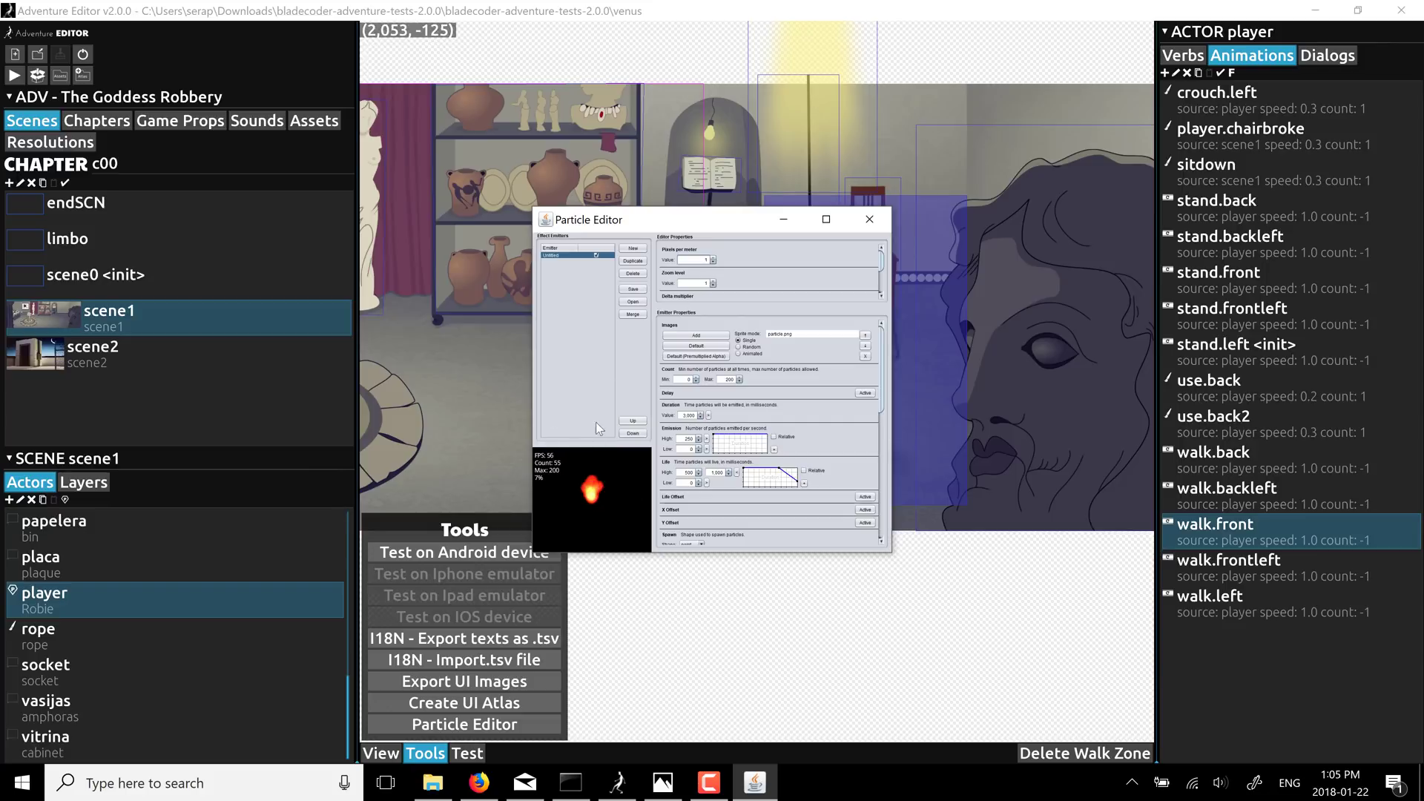
pyautogui.click(865, 220)
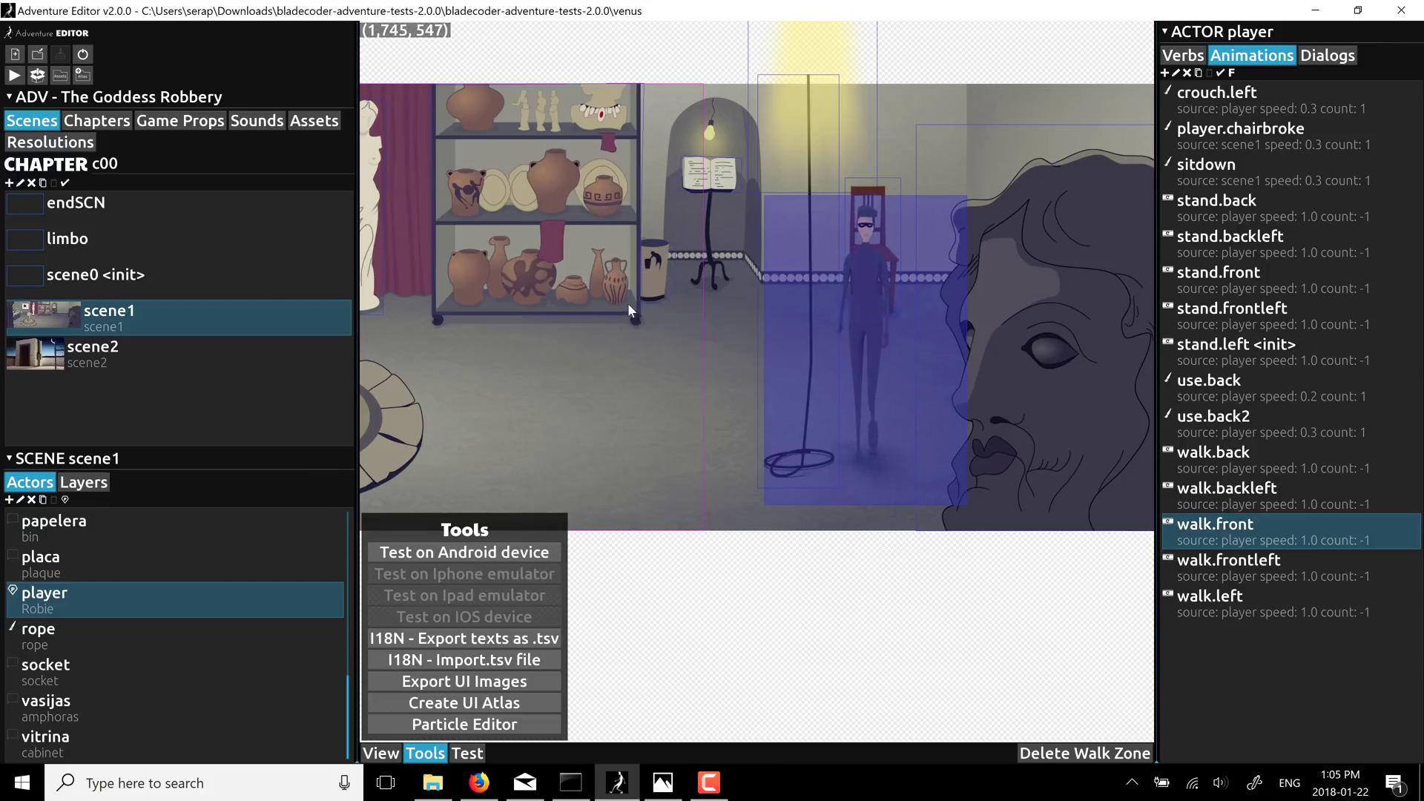
# Confirm the player has no dialogs, then launch a test run of scene1.
pyautogui.click(1328, 55)
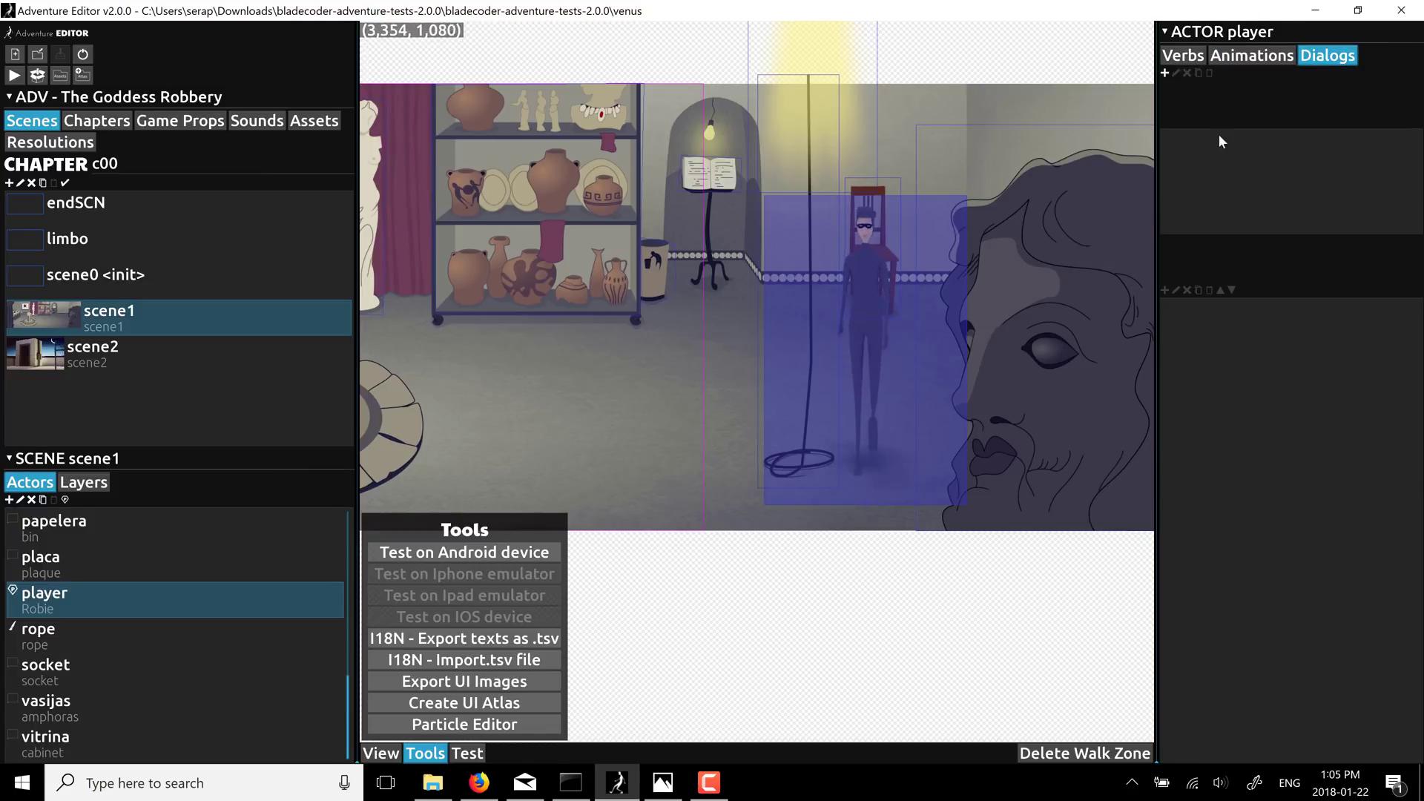
pyautogui.click(14, 75)
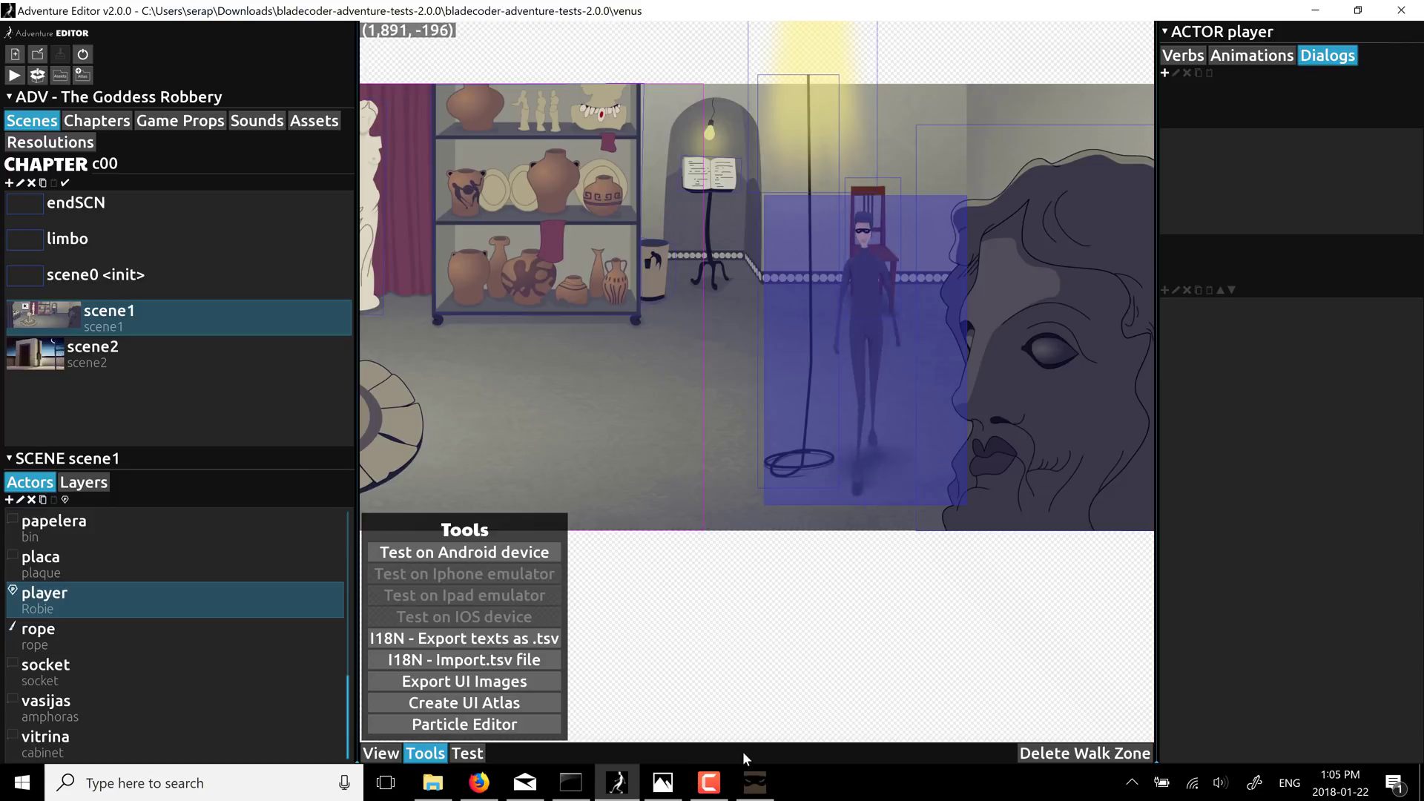
# Resume the test game, walk the player right, look at the book, then close the game window.
pyautogui.click(753, 787)
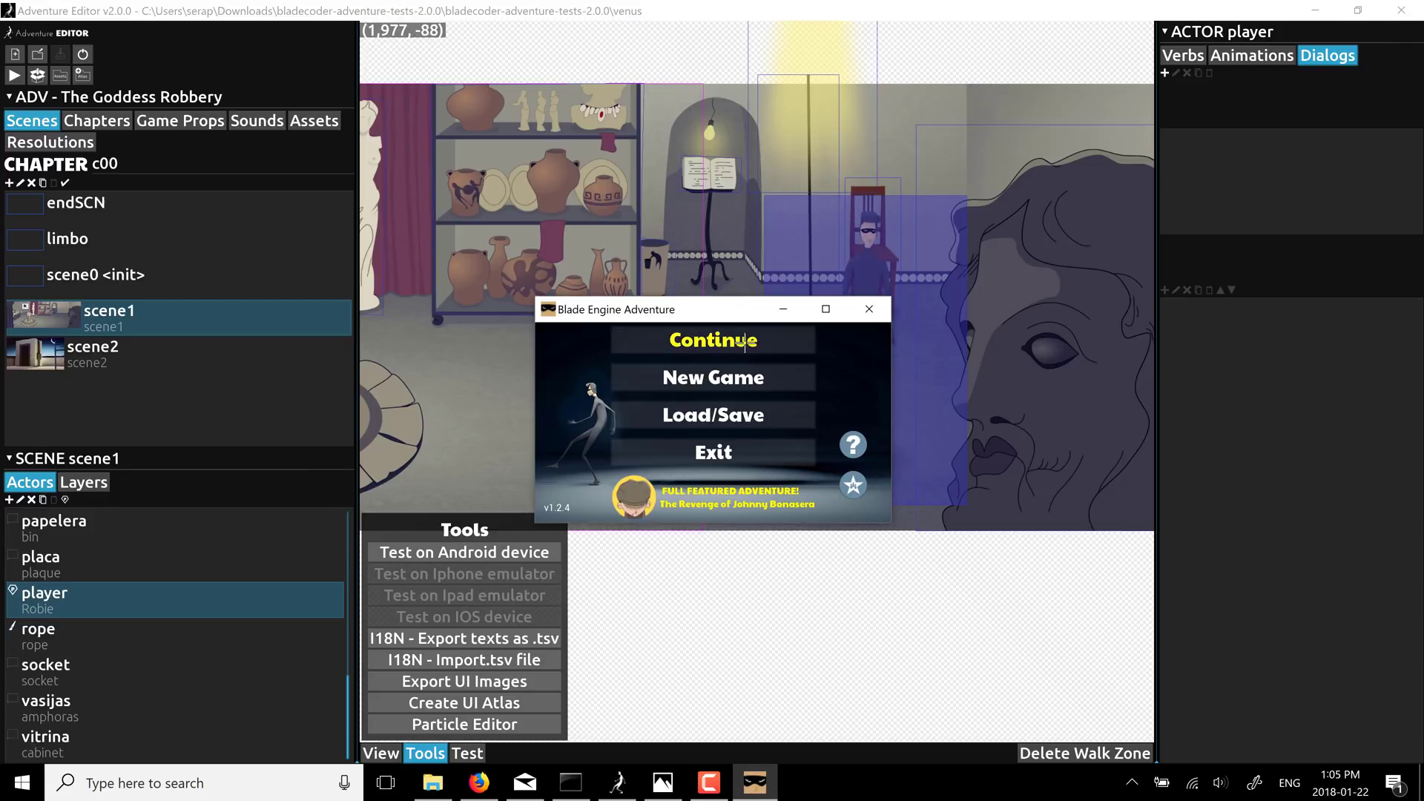
pyautogui.click(745, 341)
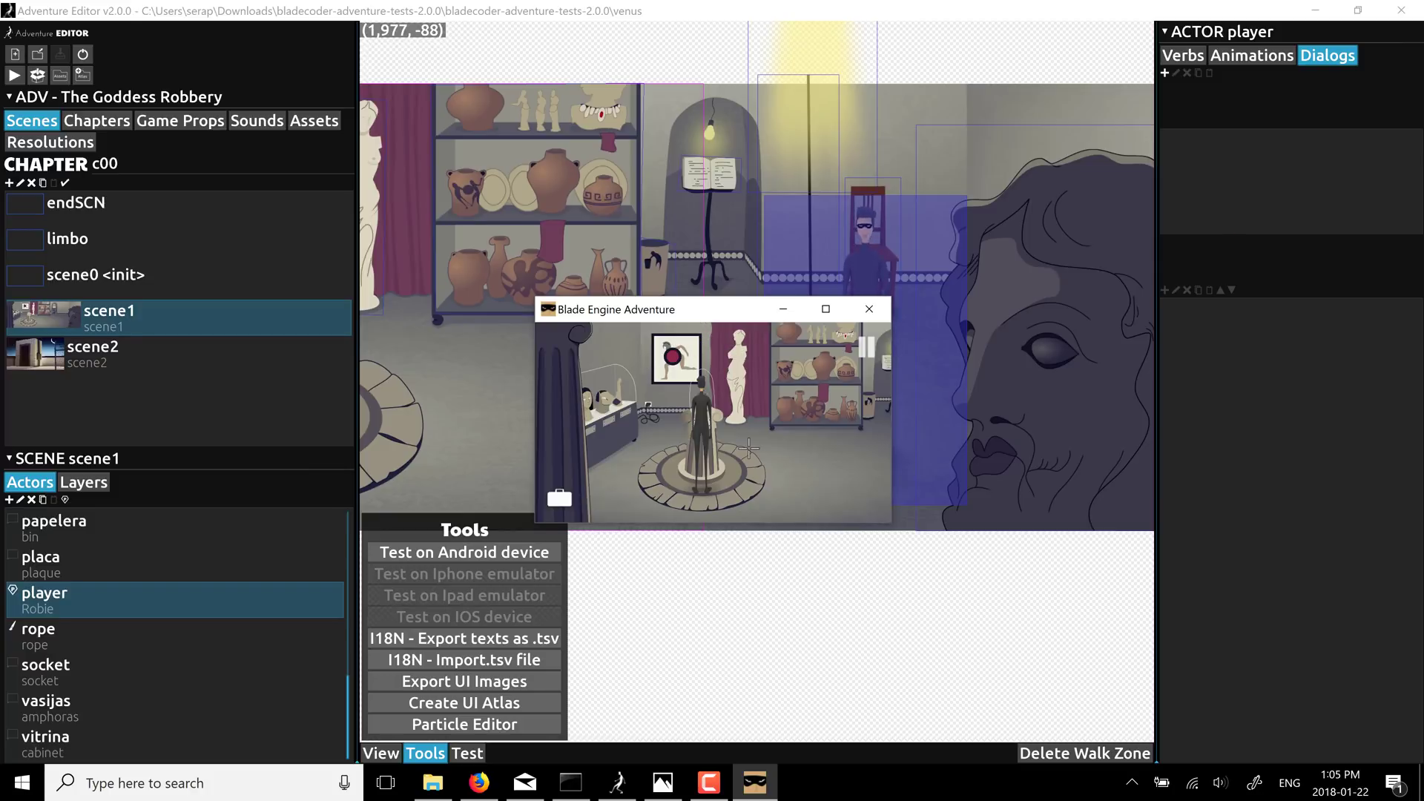
pyautogui.click(803, 448)
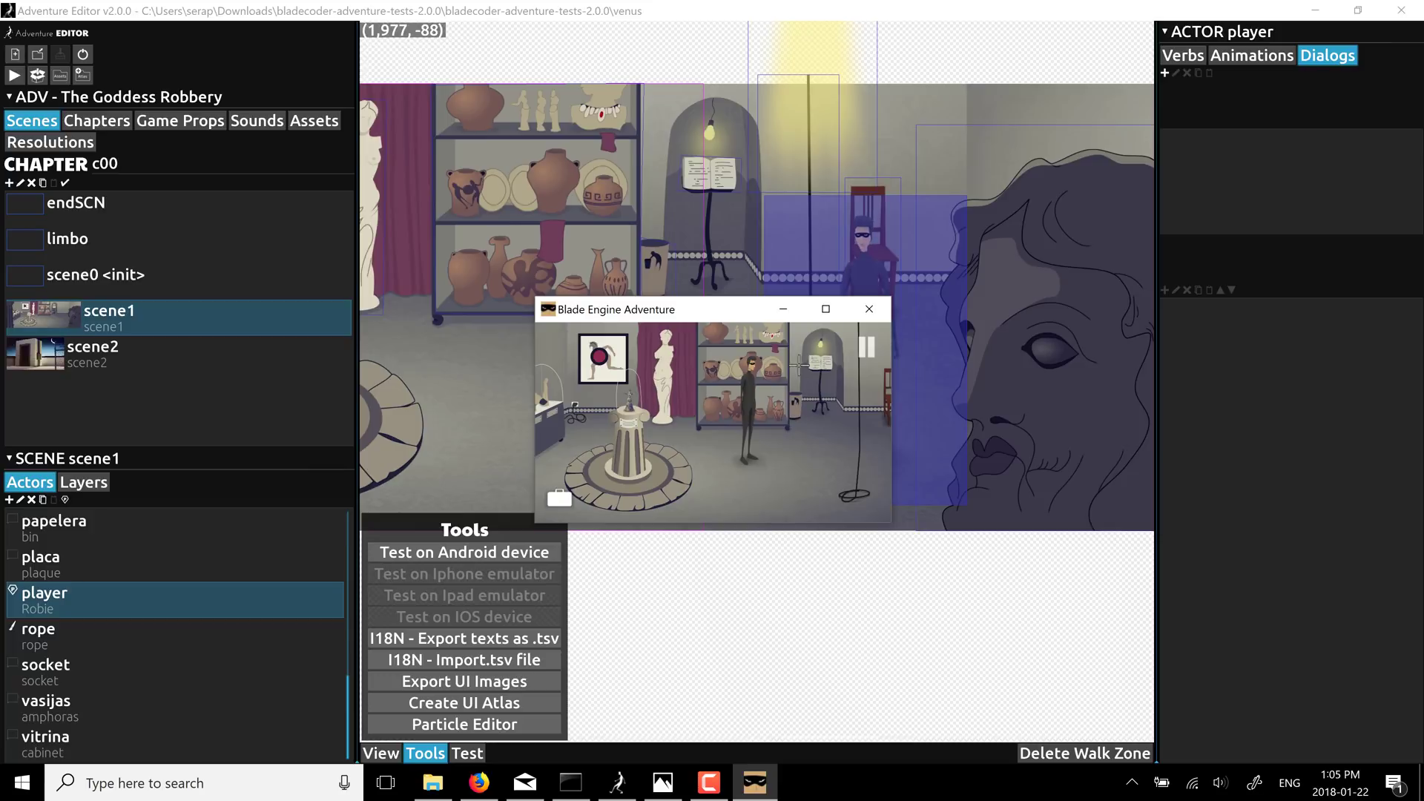
pyautogui.click(814, 363)
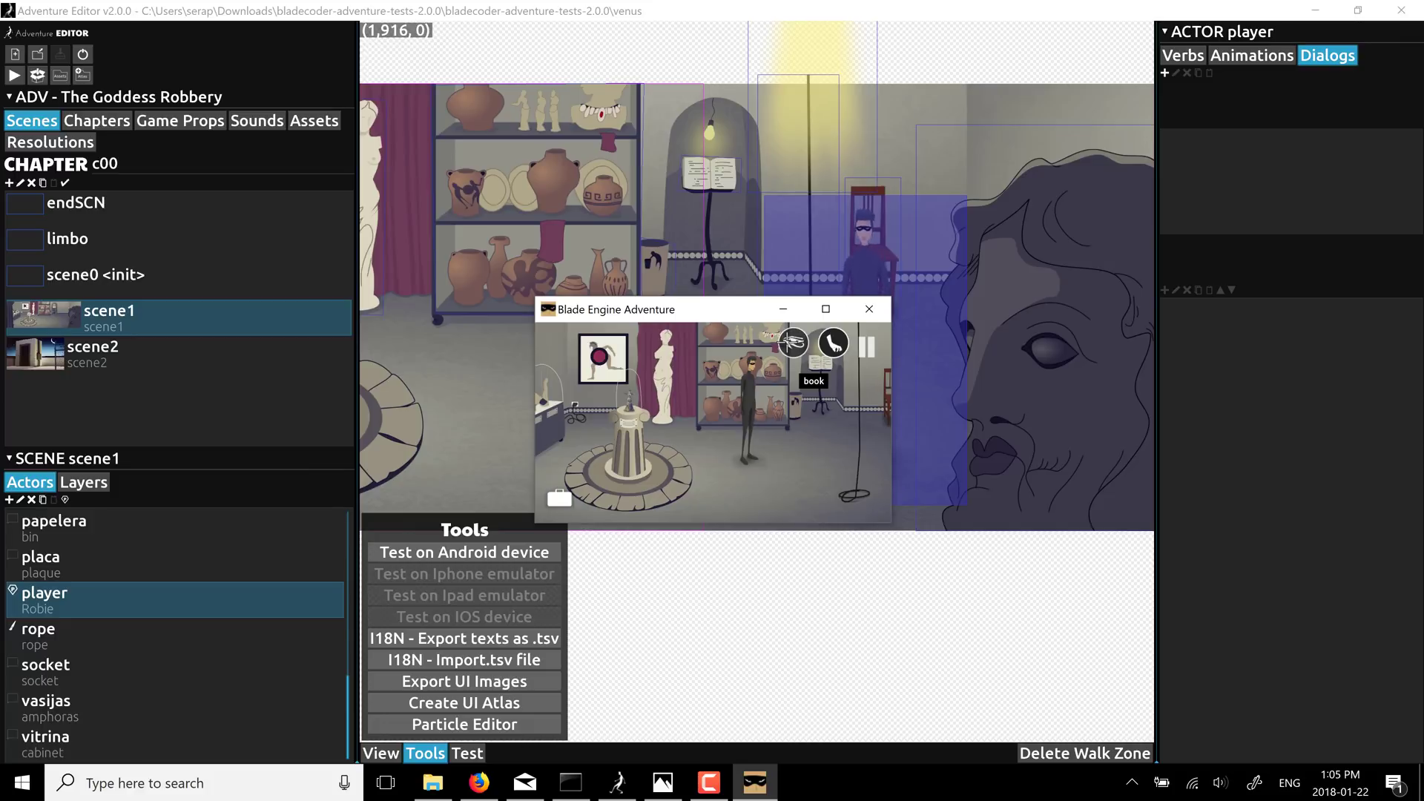
pyautogui.click(804, 334)
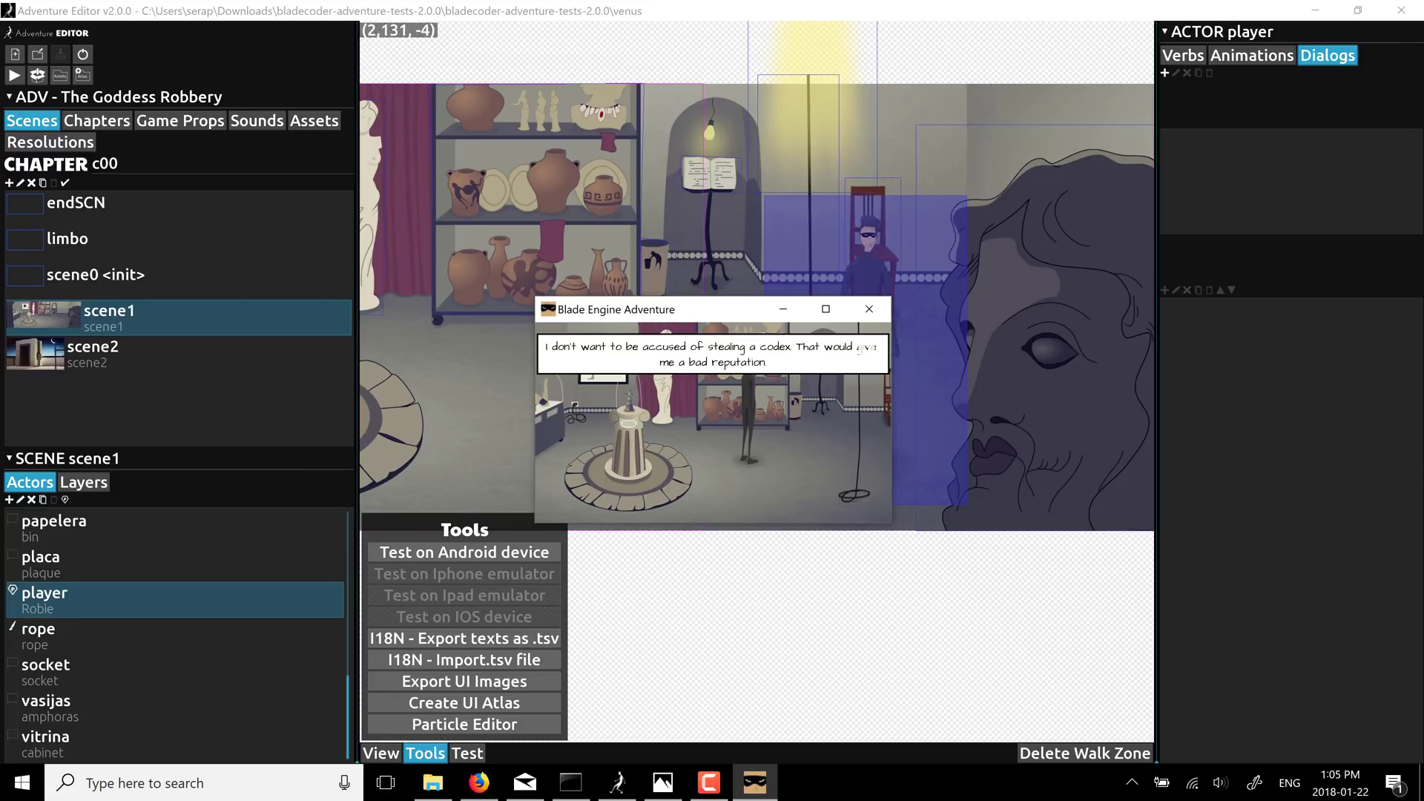
pyautogui.click(870, 309)
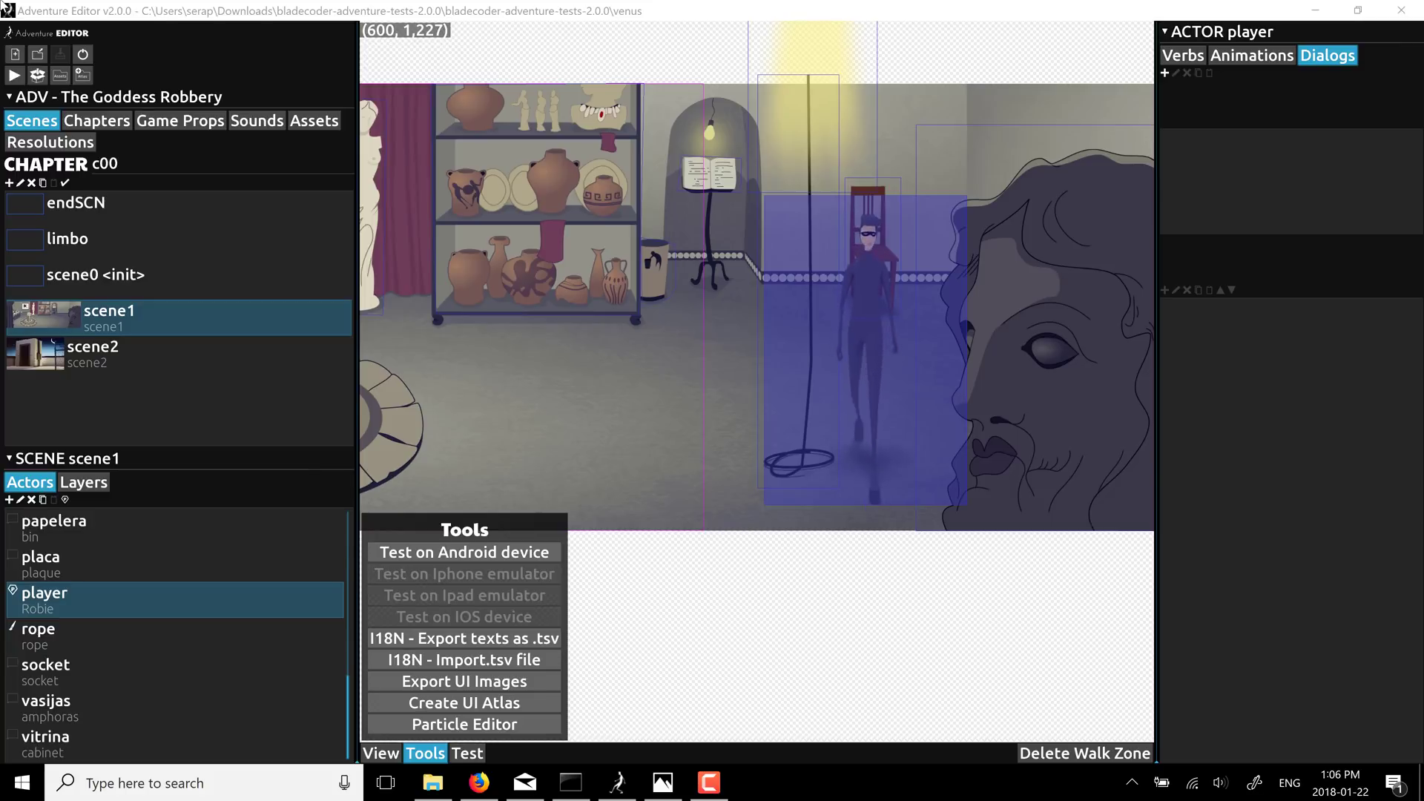
# Browse the Architecture, OS and Type choices, keeping desktop, all and Bundle JRE, then cancel.
pyautogui.click(38, 75)
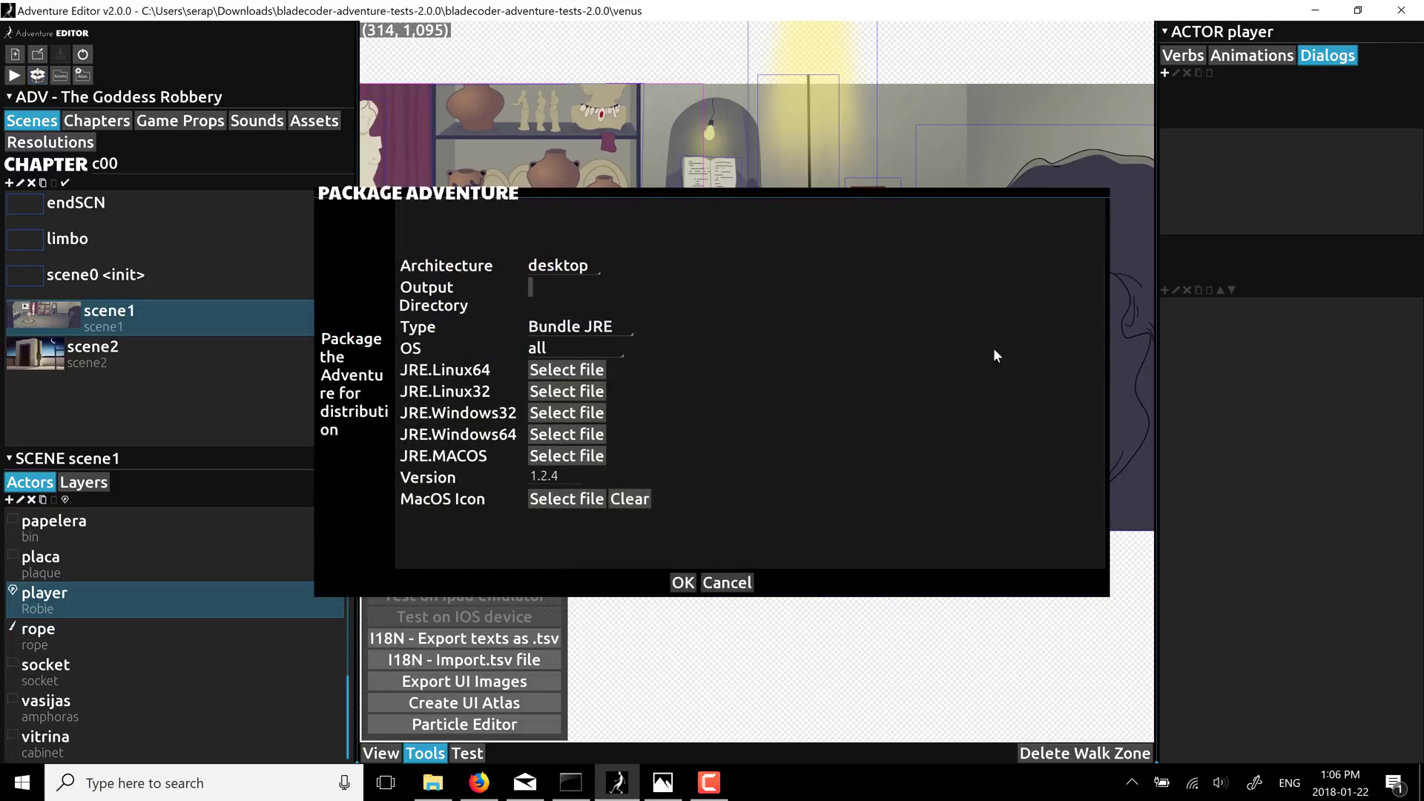
pyautogui.click(588, 269)
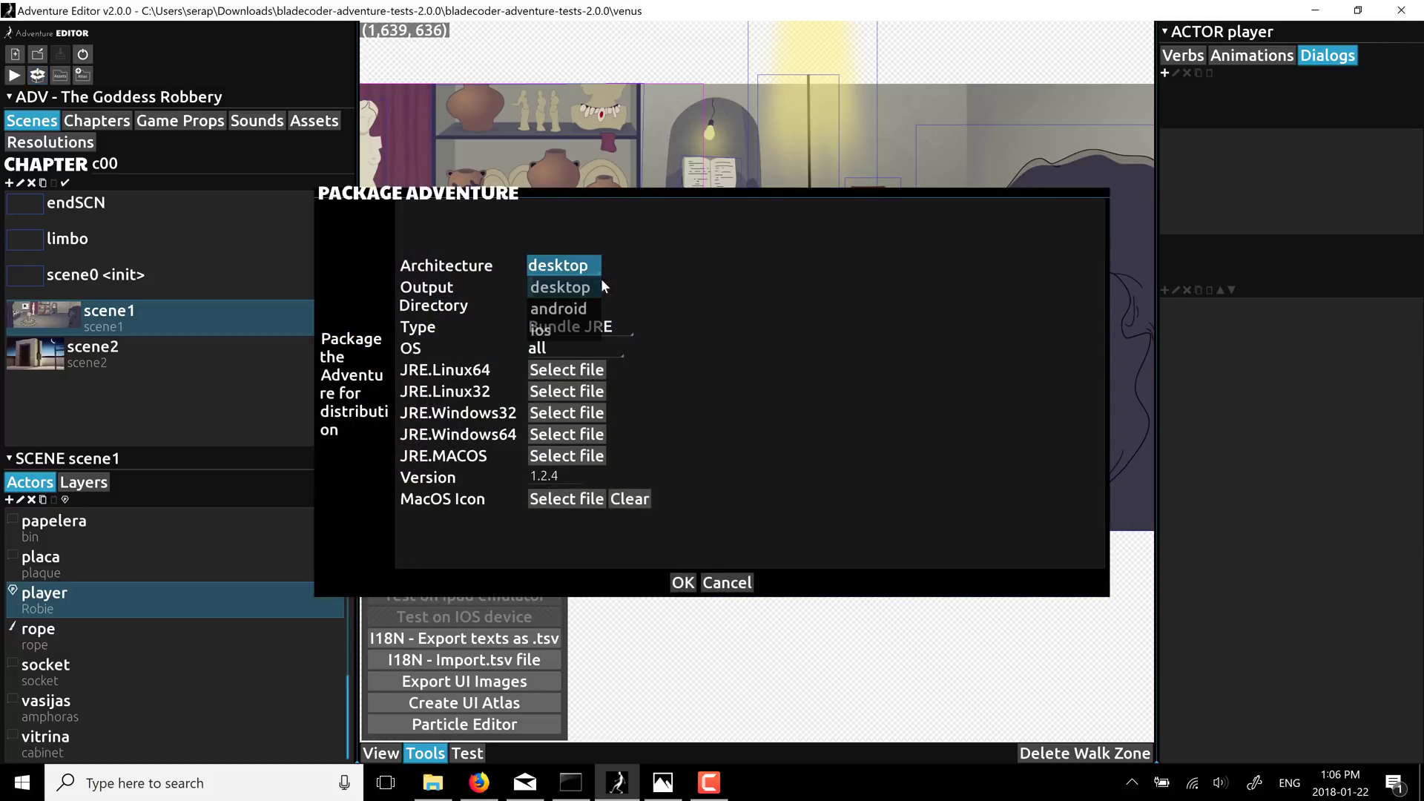
pyautogui.click(849, 317)
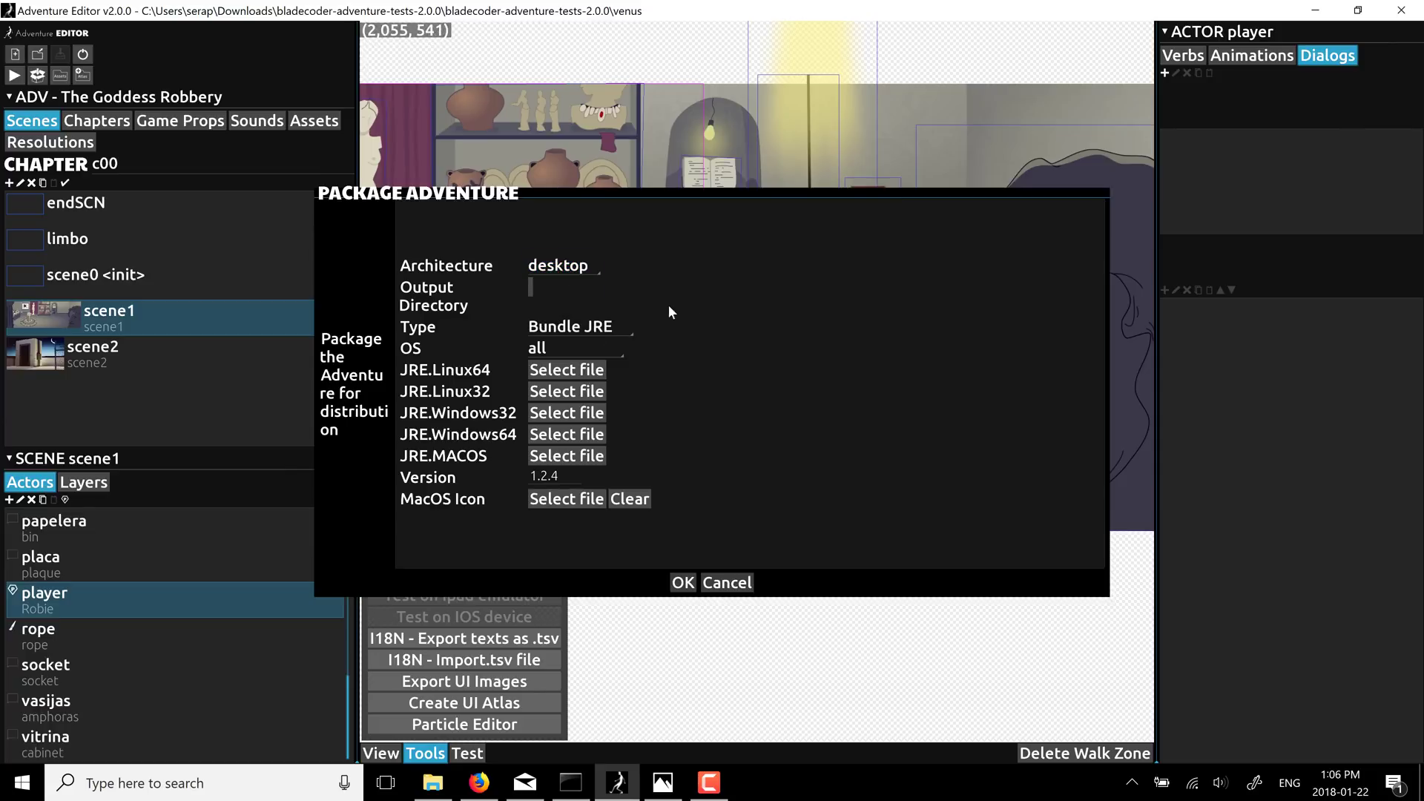
pyautogui.click(600, 346)
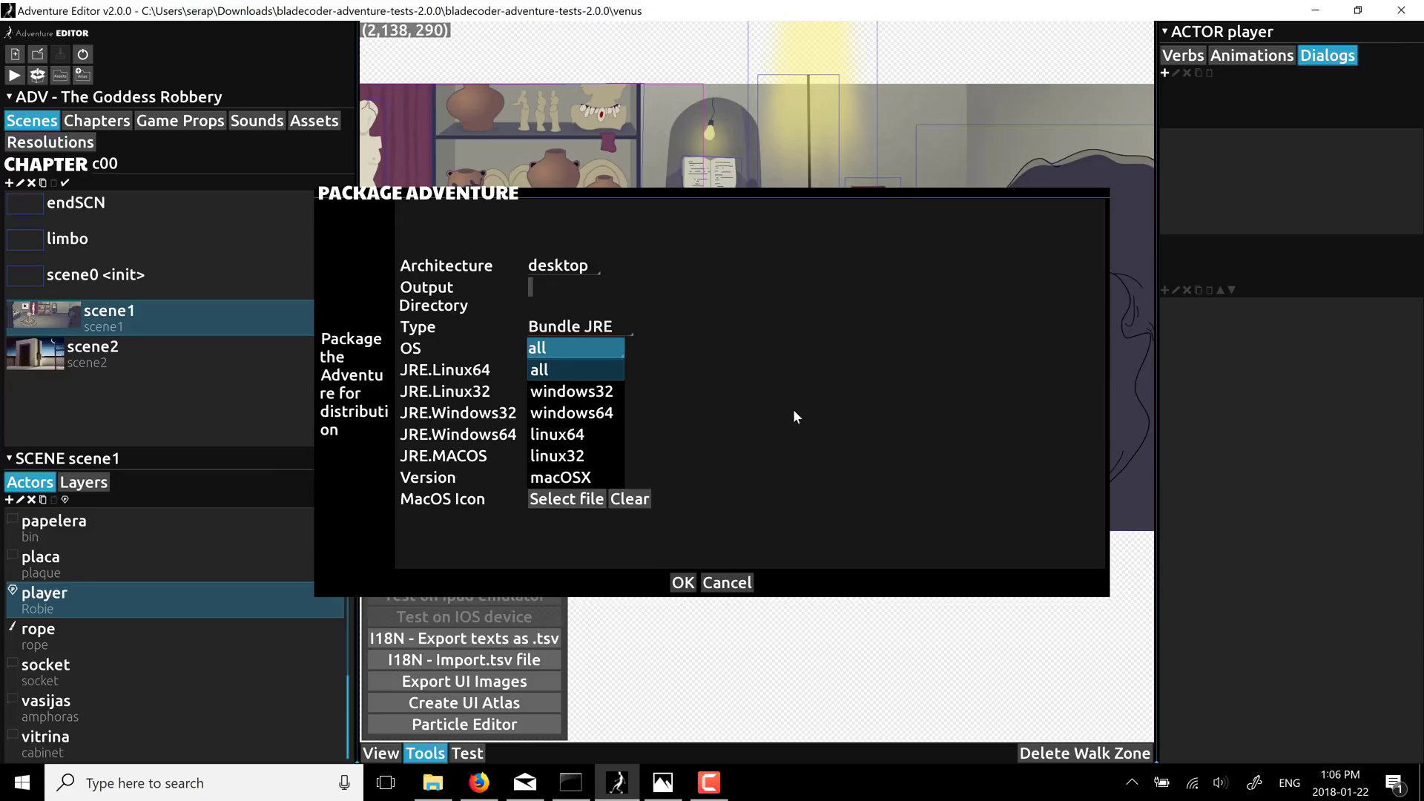
pyautogui.click(629, 331)
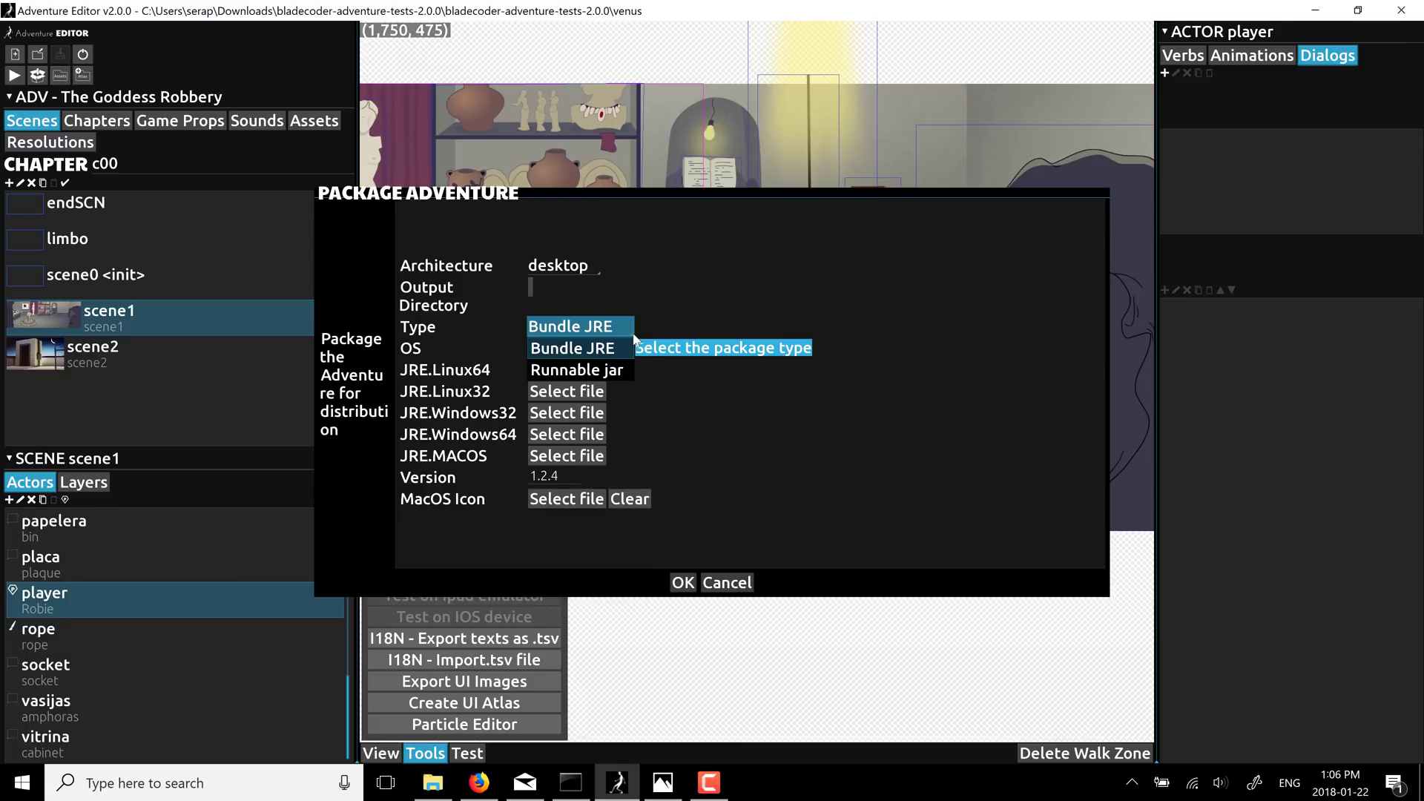
pyautogui.click(857, 420)
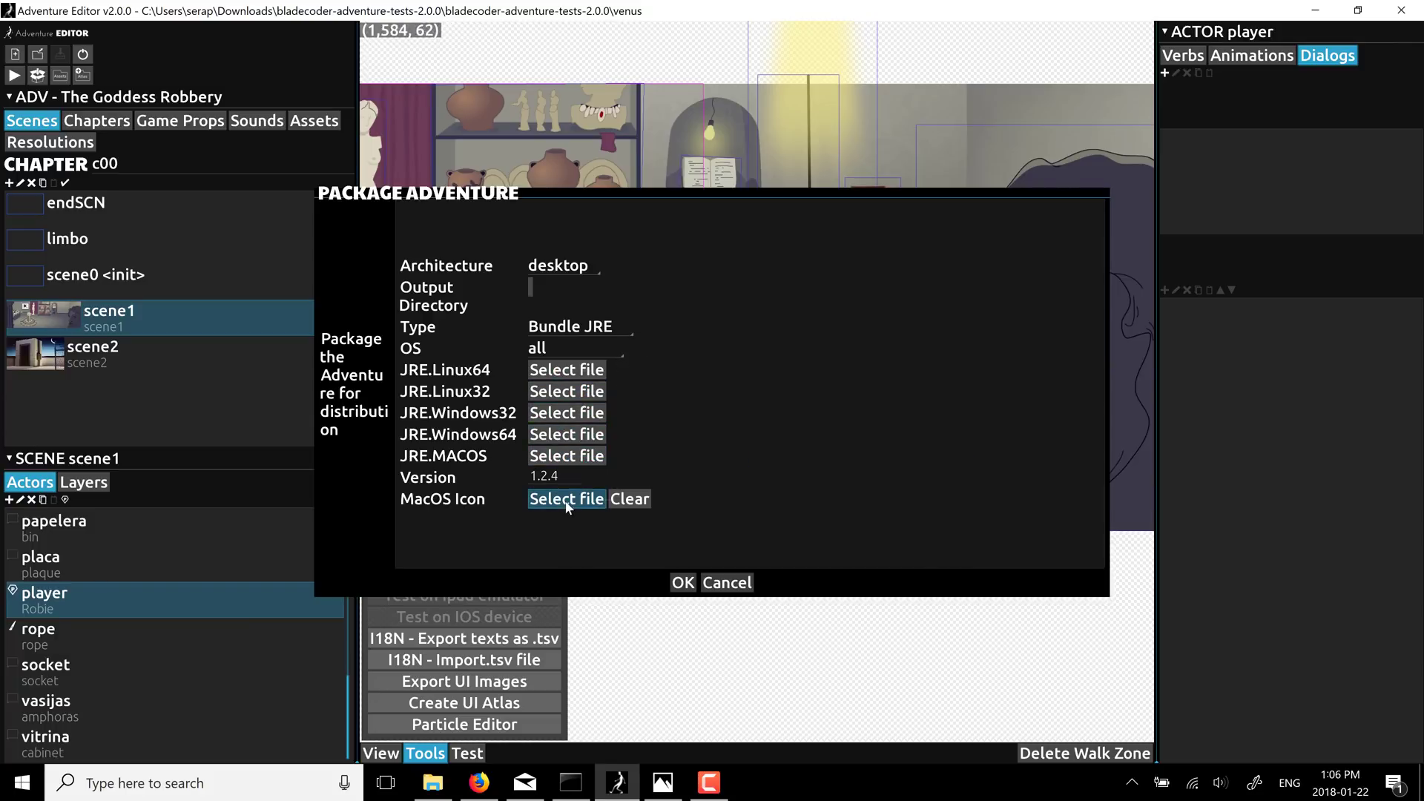
pyautogui.click(727, 583)
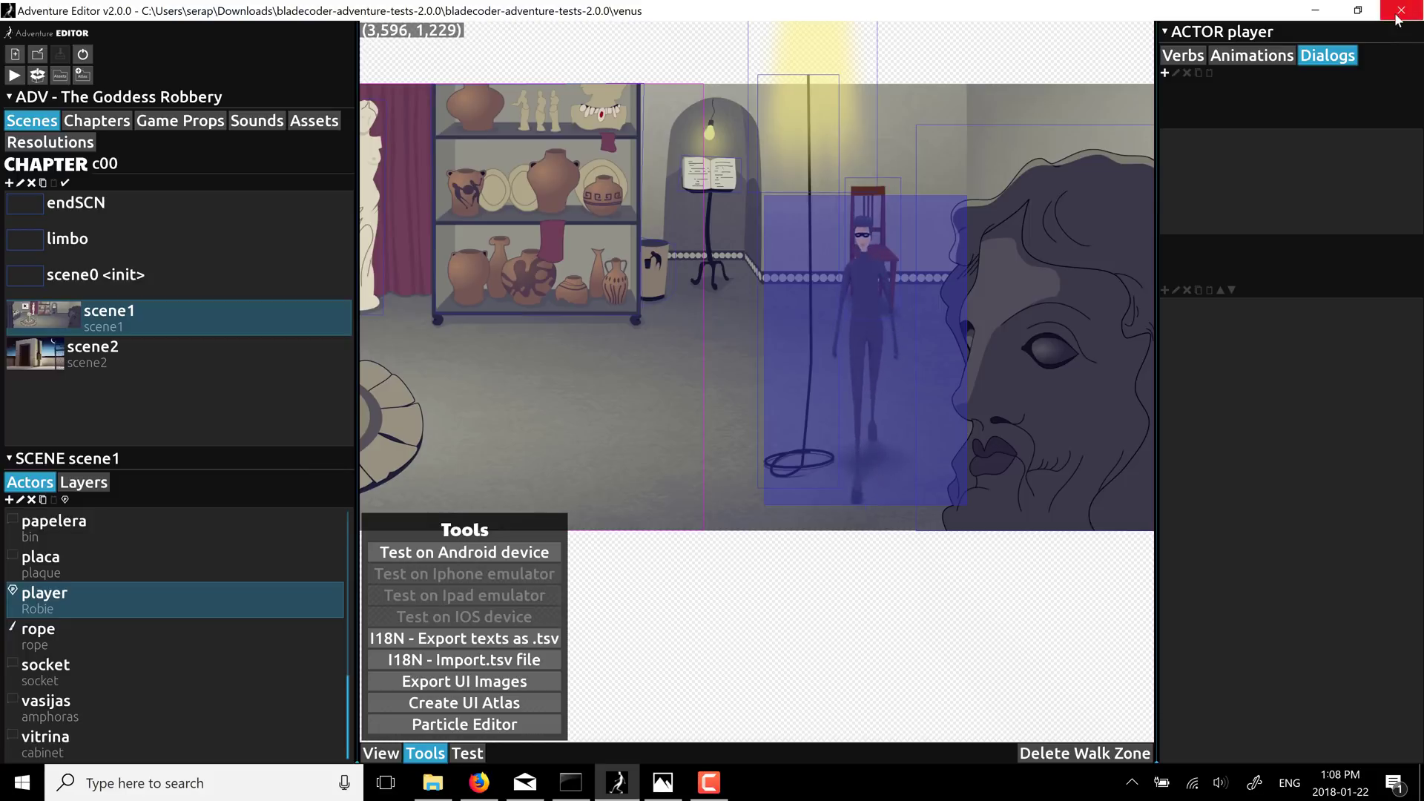
# Close the Adventure Editor window so Firefox's GitHub project page is showing.
pyautogui.click(1399, 14)
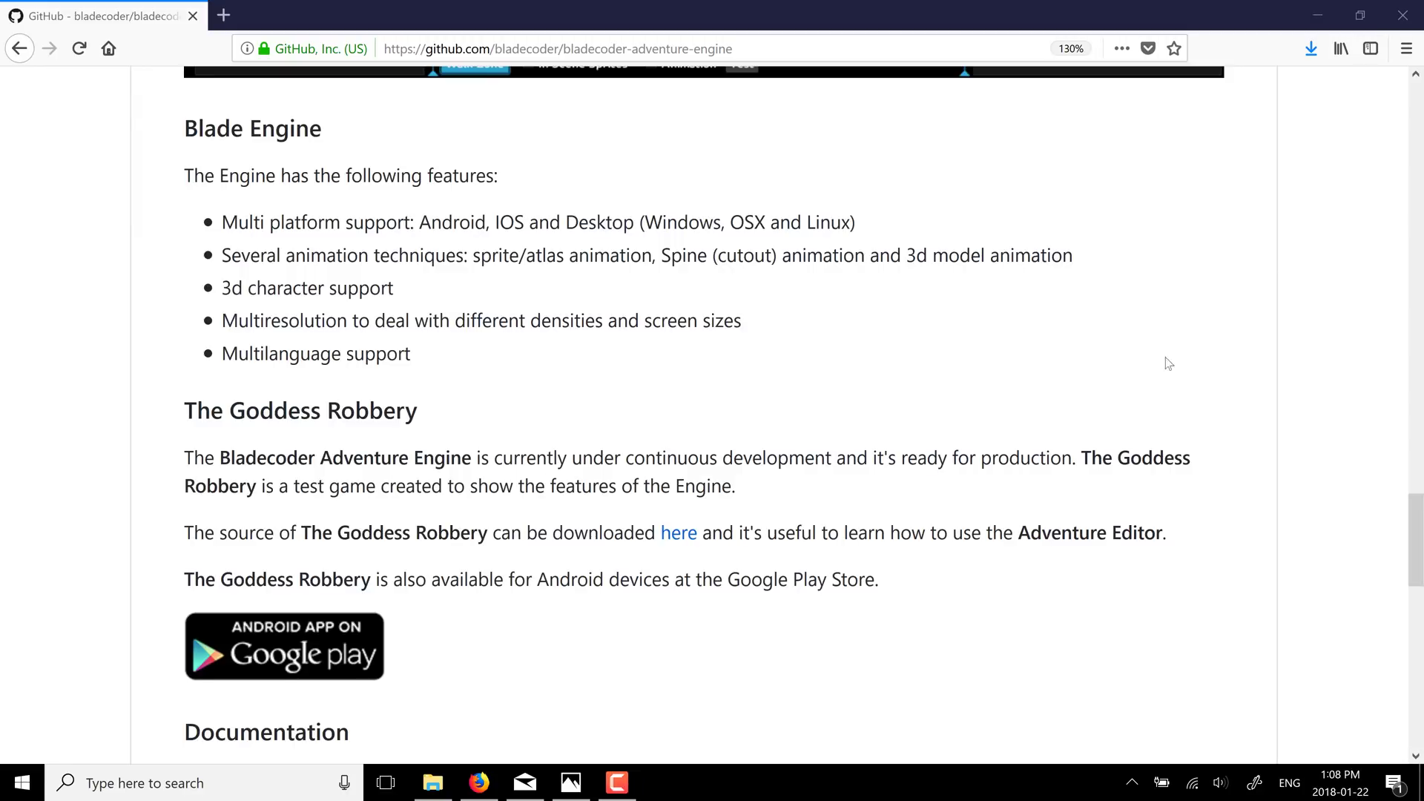